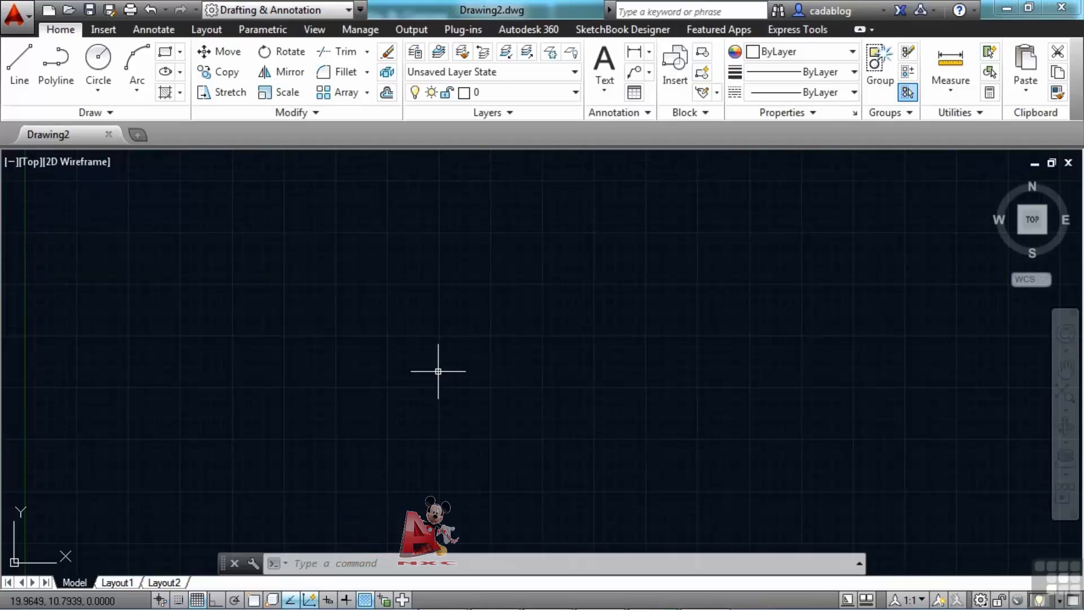
Step: Draw a short, nearly flat three-point arc near the middle of the drawing, starting at about (20.6, 12.7), with its creation direction switched
type("a")
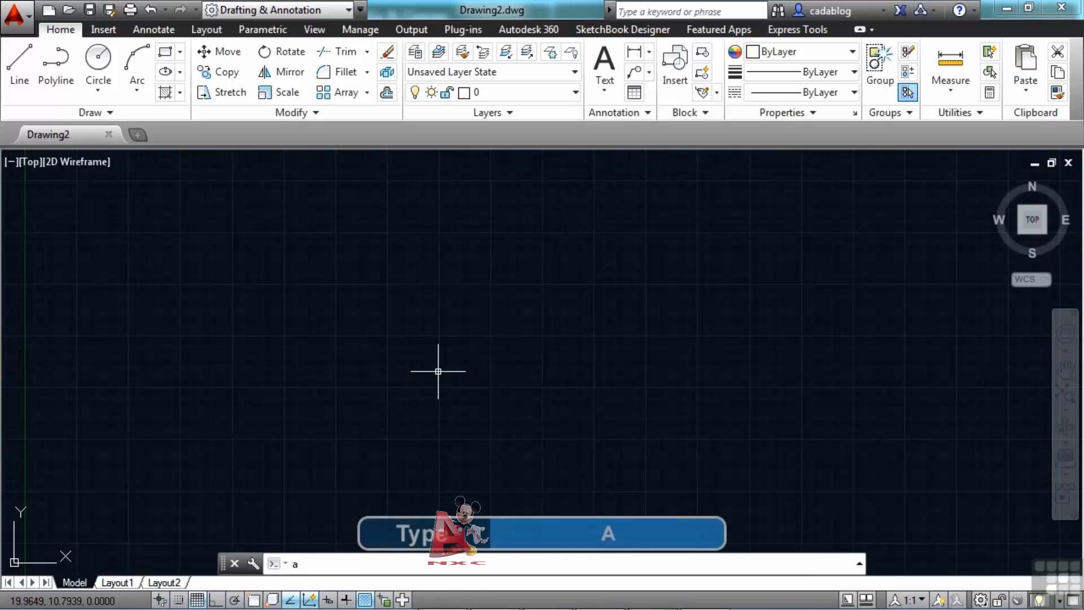
key("Return")
left_click(451, 331)
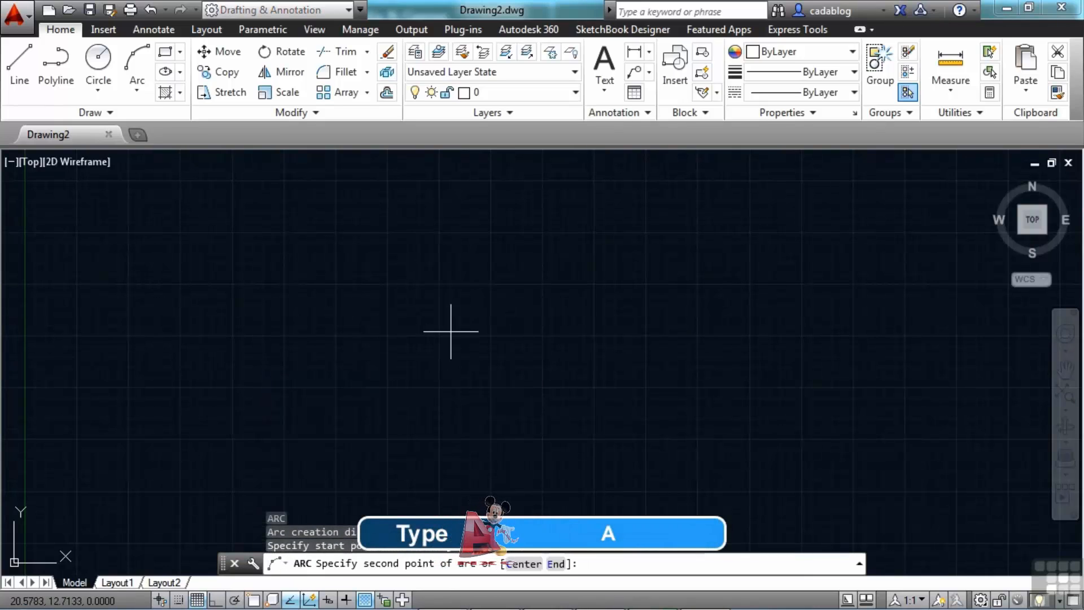
left_click(546, 306)
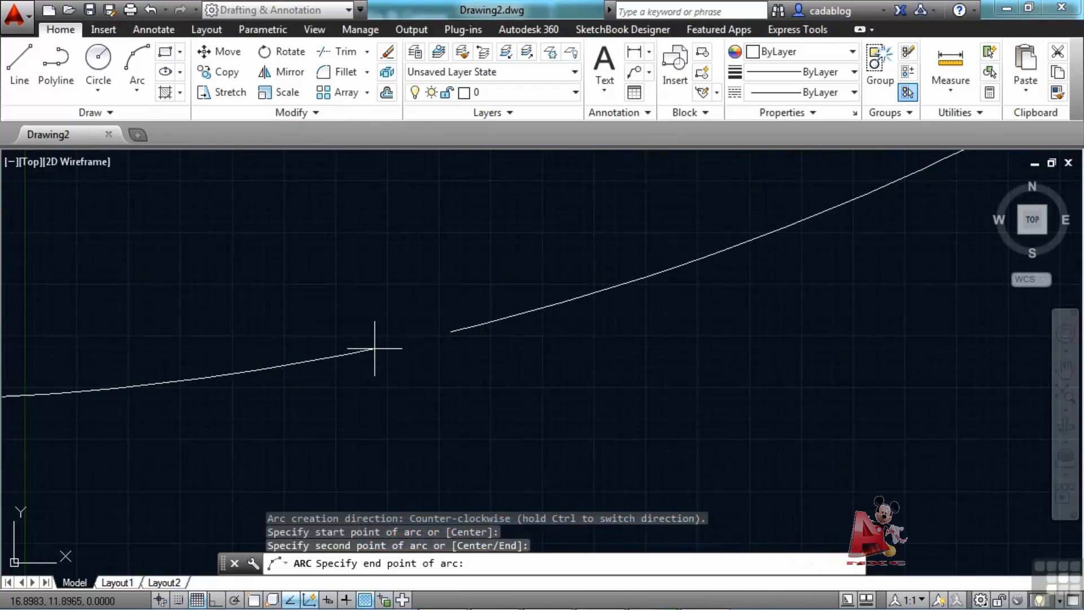
left_click(396, 337)
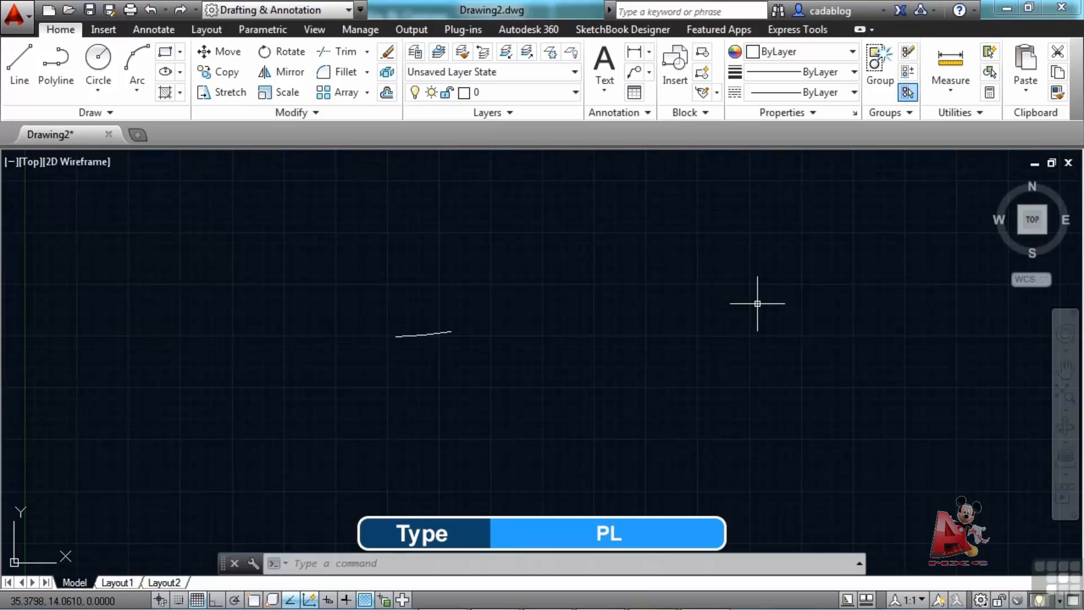
Step: Draw an open four-segment polyline to the right of the arc, shaped like a tilted quadrilateral with a gap at its upper corner
type("PL")
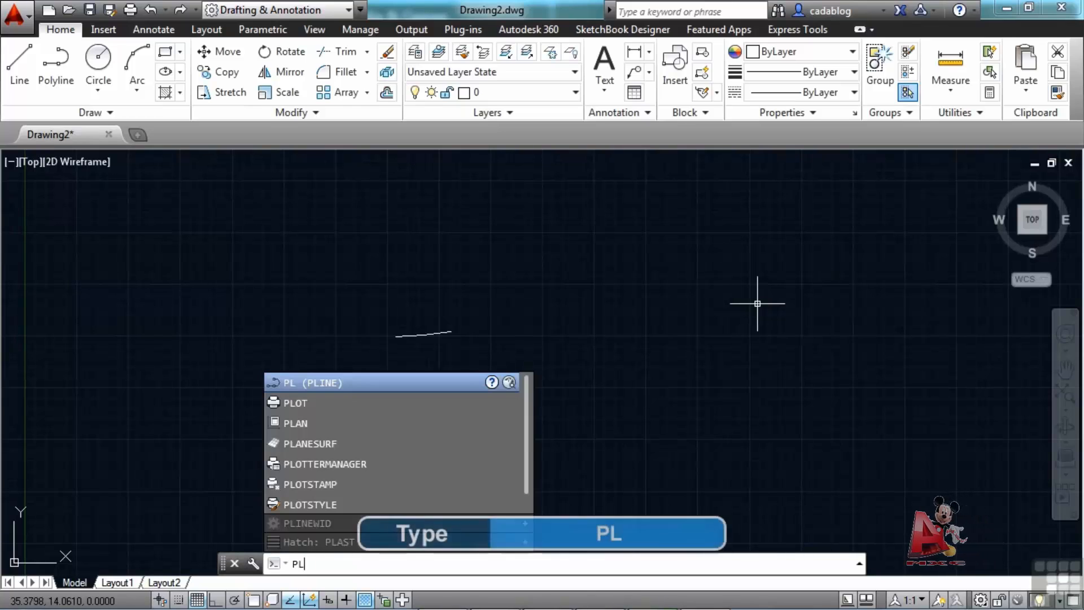
key("Return")
left_click(659, 303)
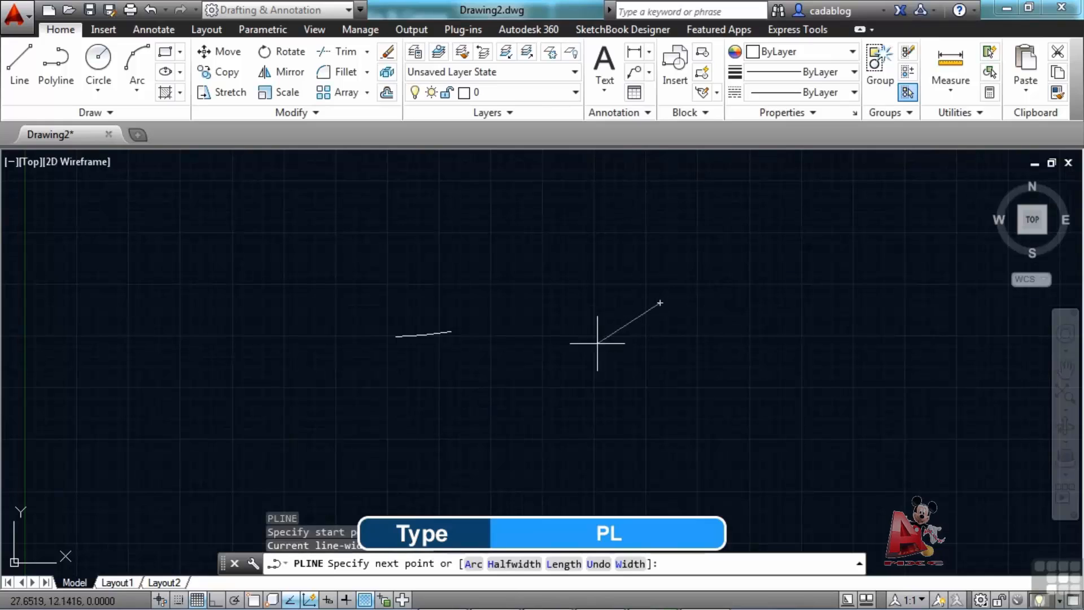
left_click(594, 343)
left_click(630, 399)
left_click(725, 364)
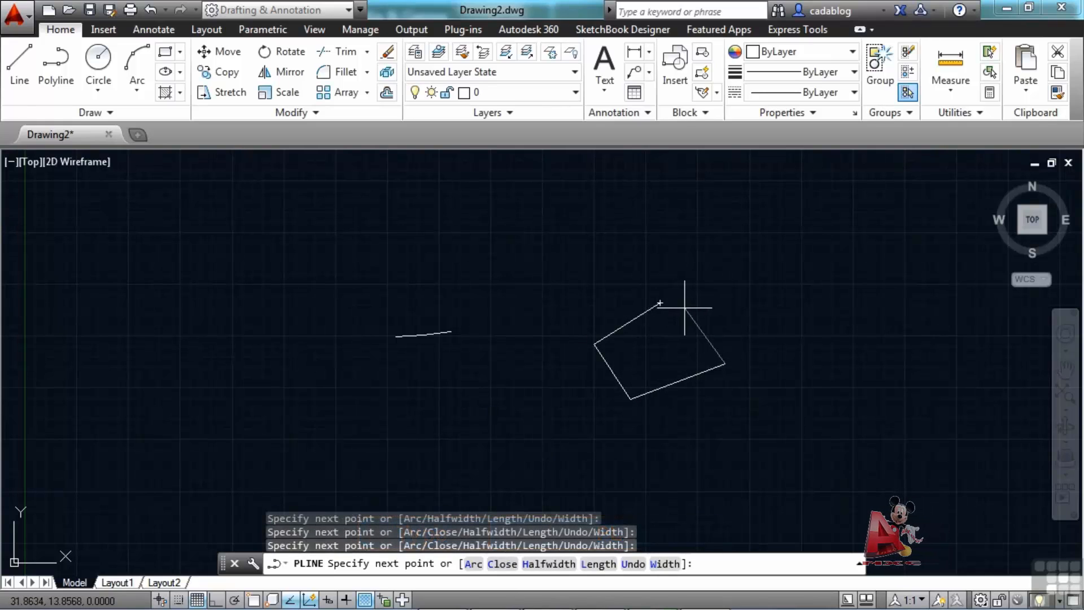
left_click(684, 308)
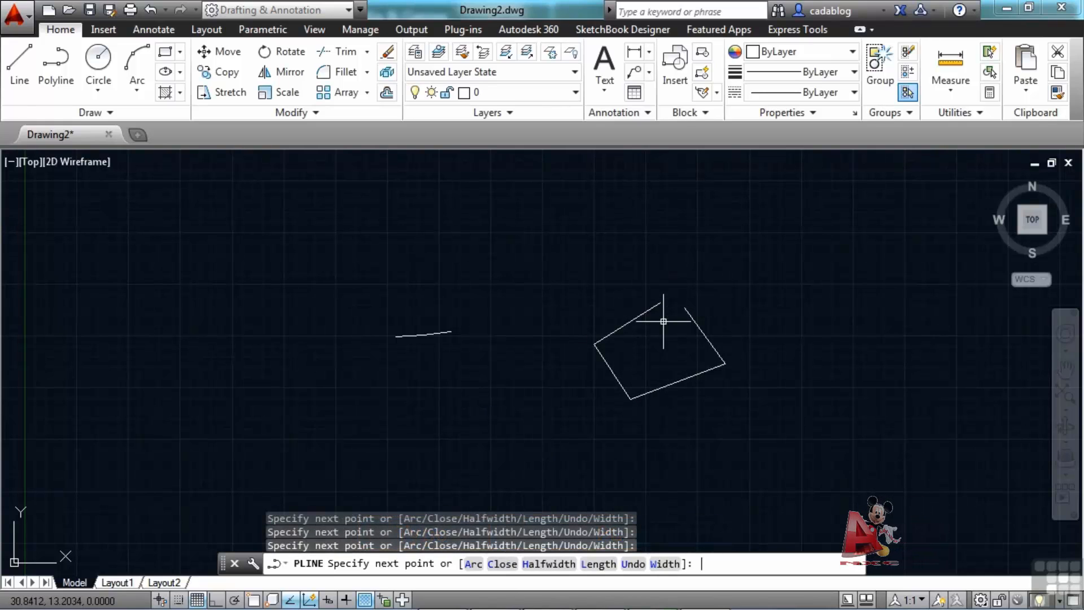
key("Return")
Step: Fillet the polyline's two open end segments with radius 2 to close the gap at the upper corner
scroll(663, 321, "up", 4)
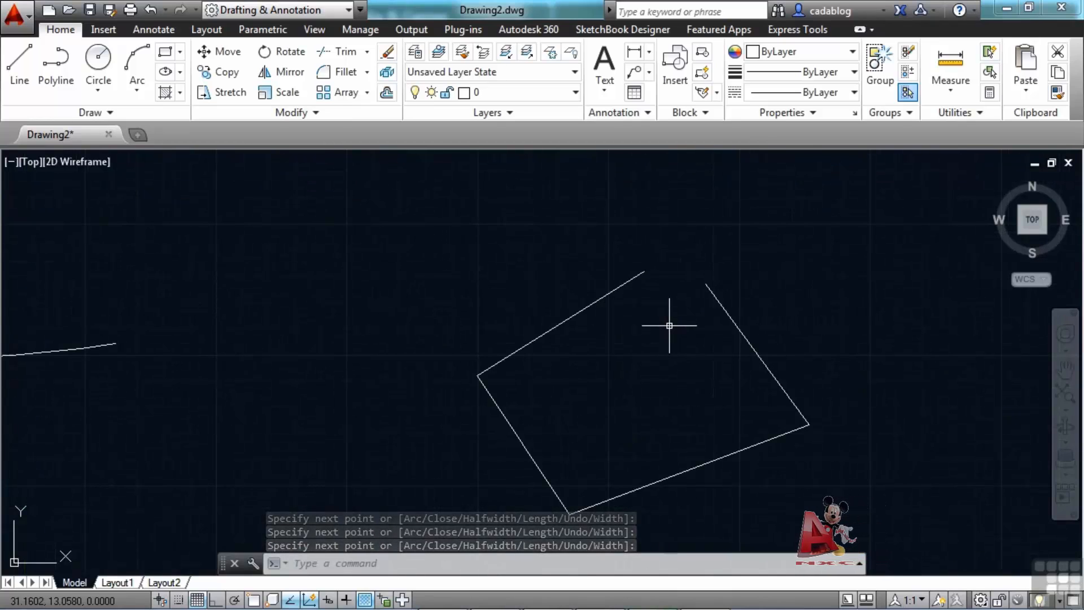
middle_click_drag(669, 326, 662, 302)
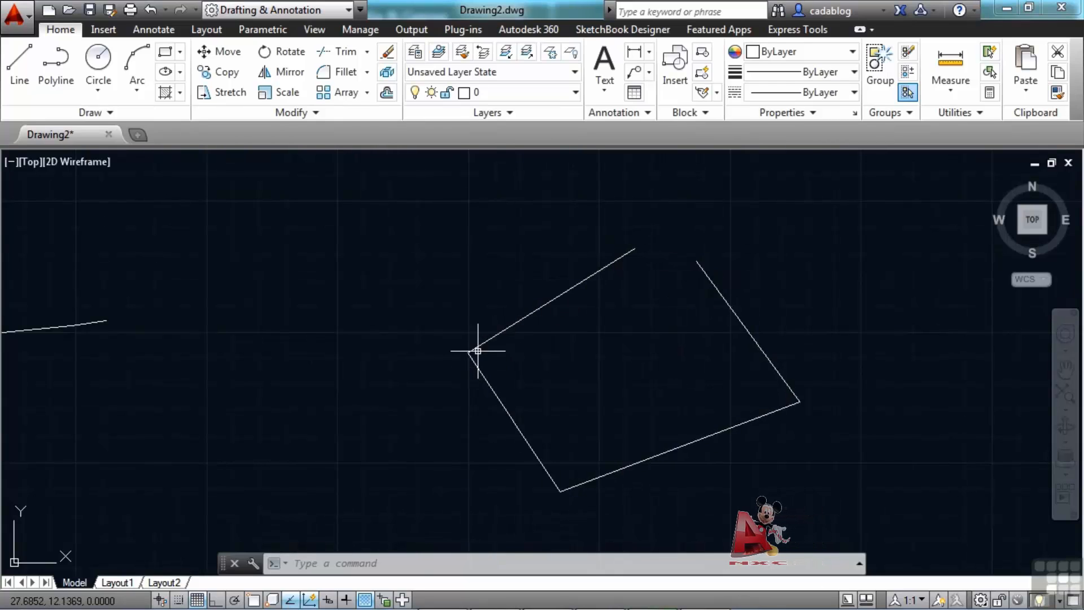
type("f")
key("Return")
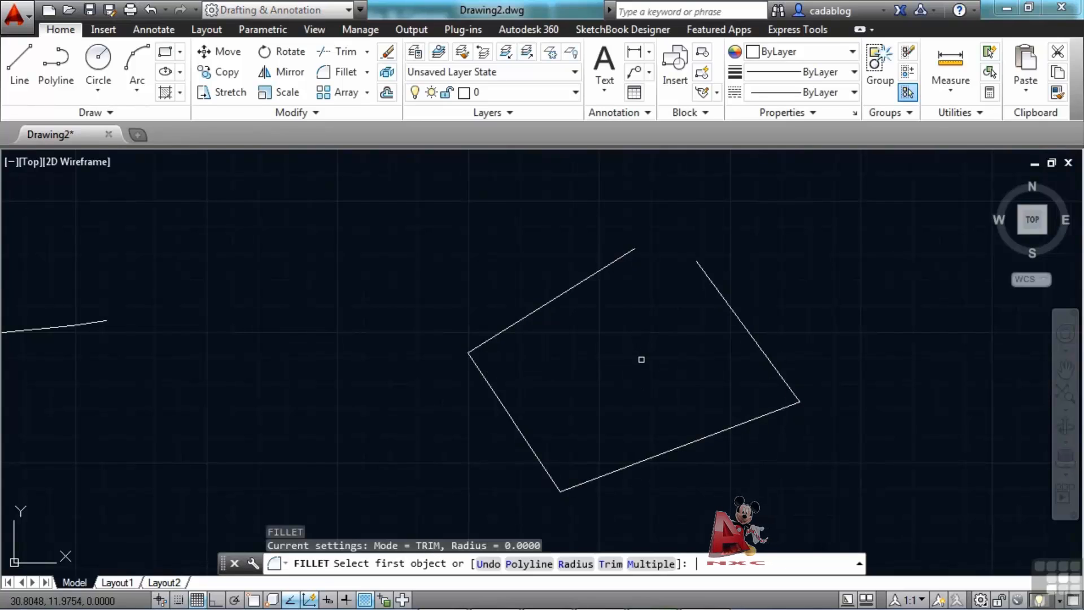
type("r")
key("Return")
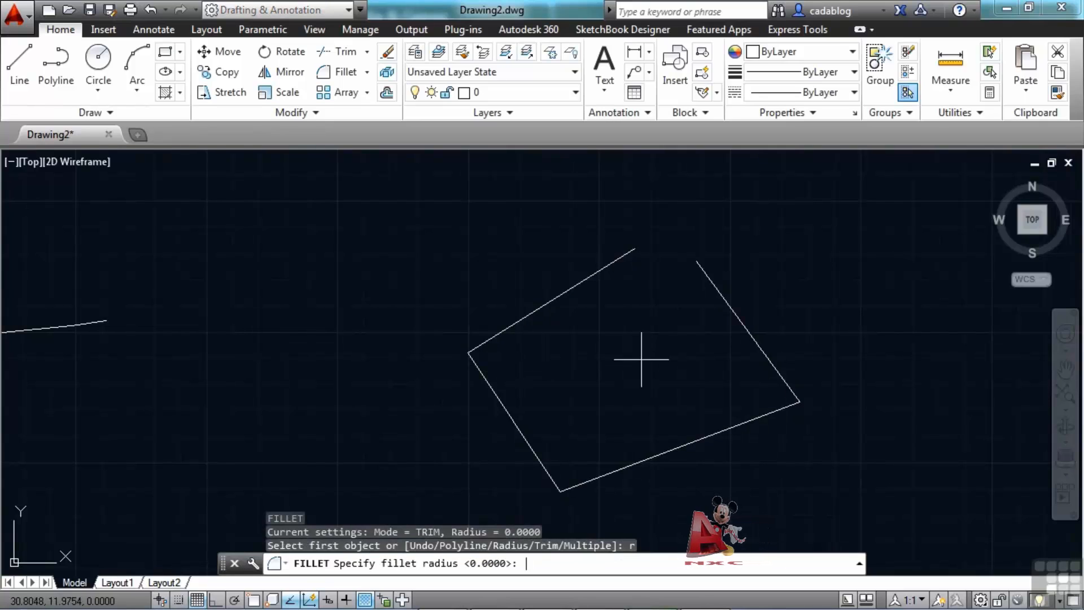
type("2")
key("Return")
left_click(709, 277)
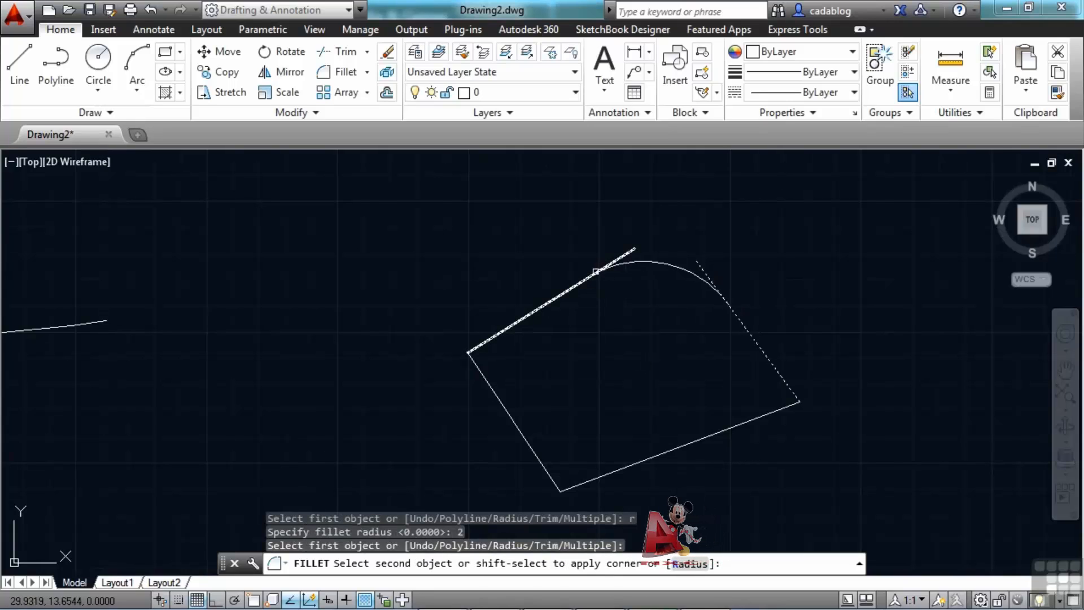
left_click(602, 264)
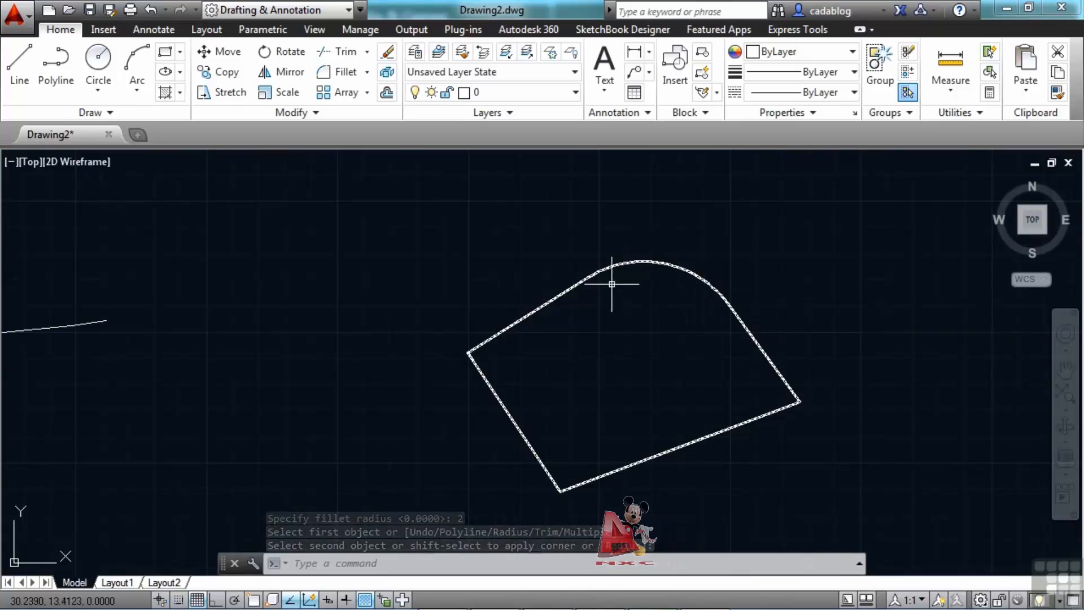
scroll(590, 302, "down", 2)
scroll(590, 304, "down", 2)
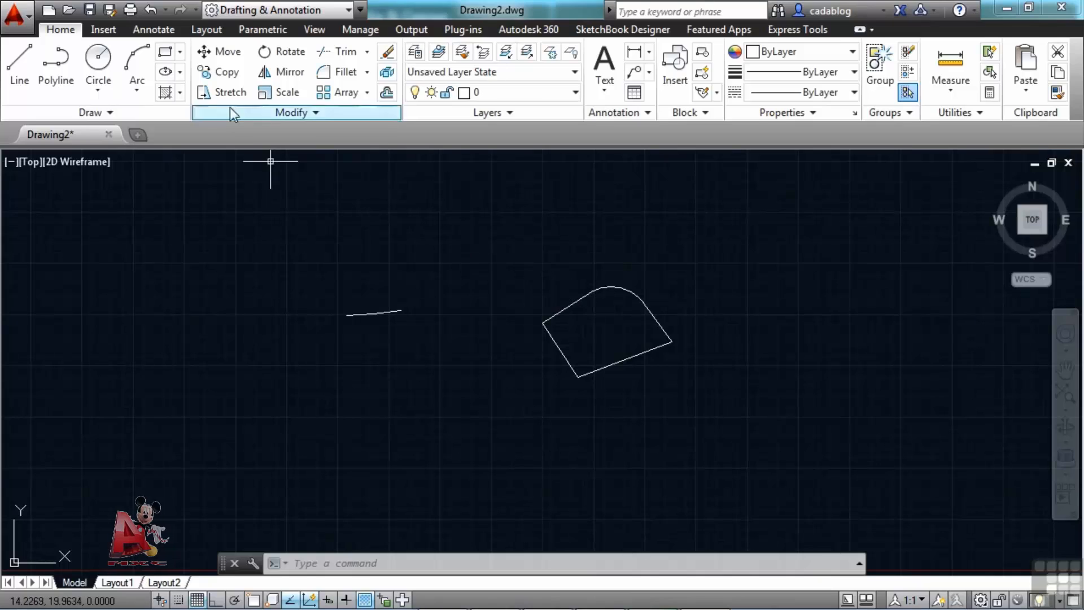
Step: Create a dimension style named "style spaces" based on Standard for all dimensions, keeping its default settings
left_click(153, 30)
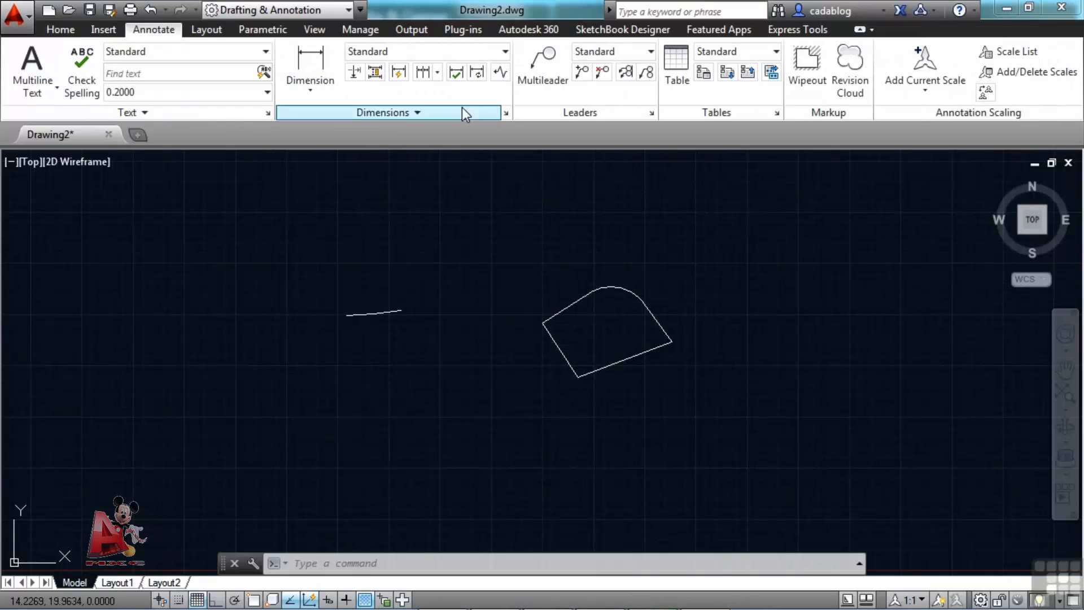
left_click(506, 114)
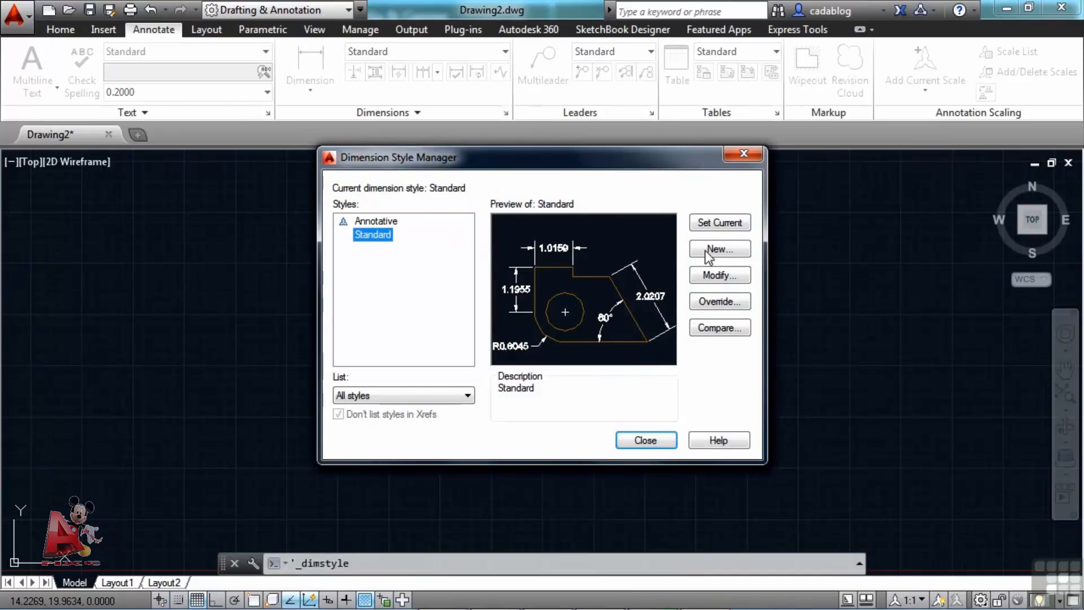
left_click(716, 244)
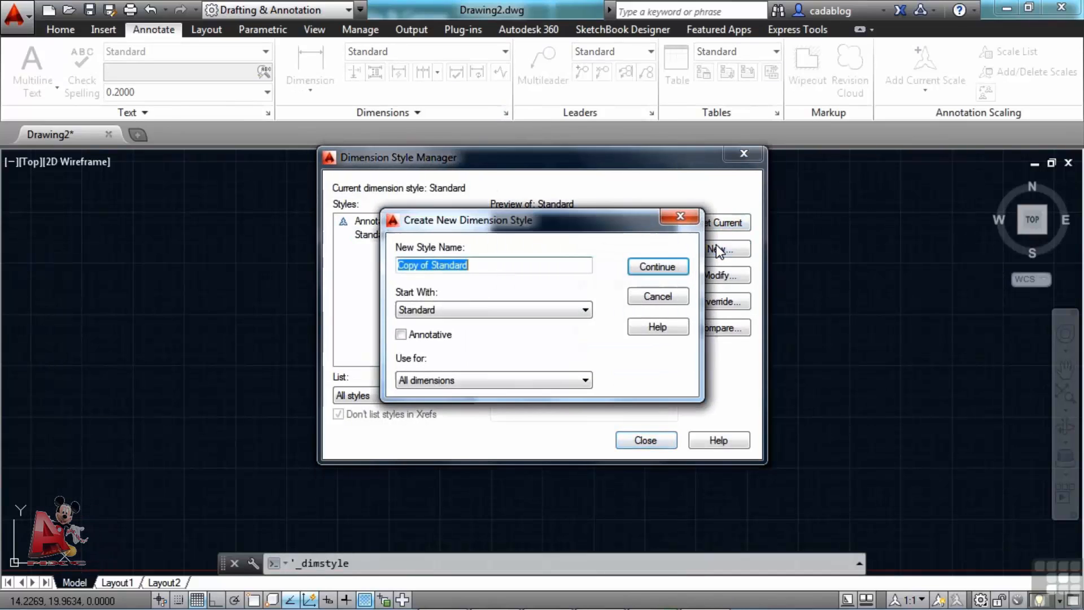
type("style ")
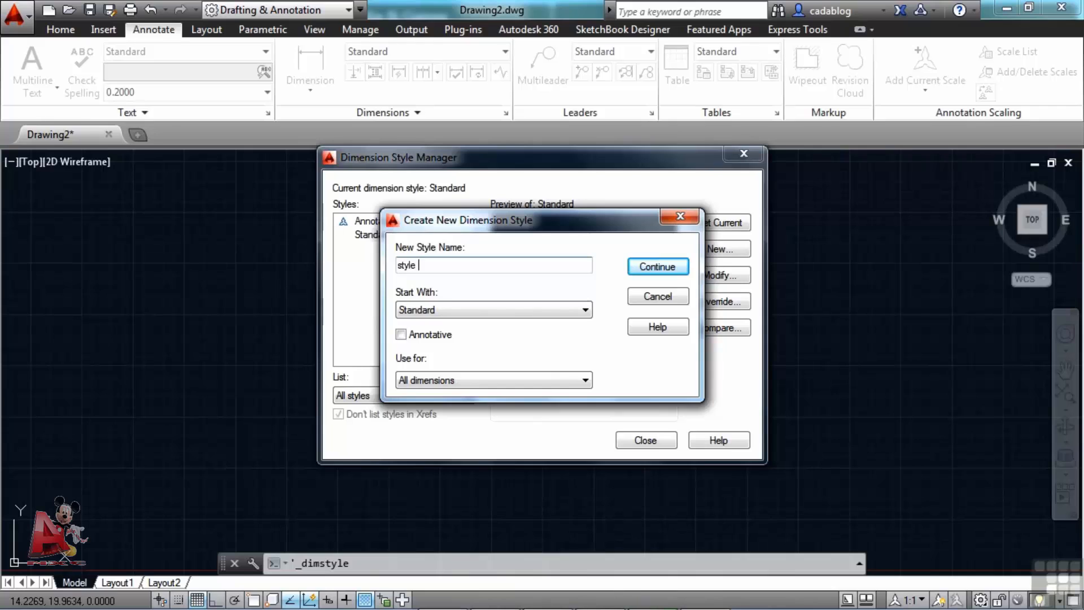
type("spaces")
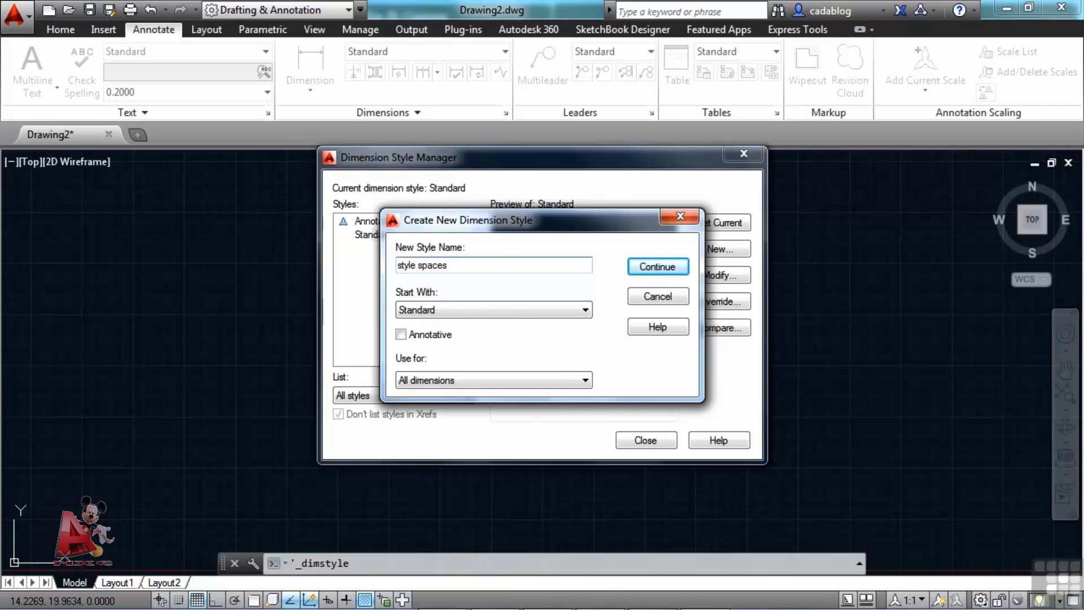
left_click(662, 270)
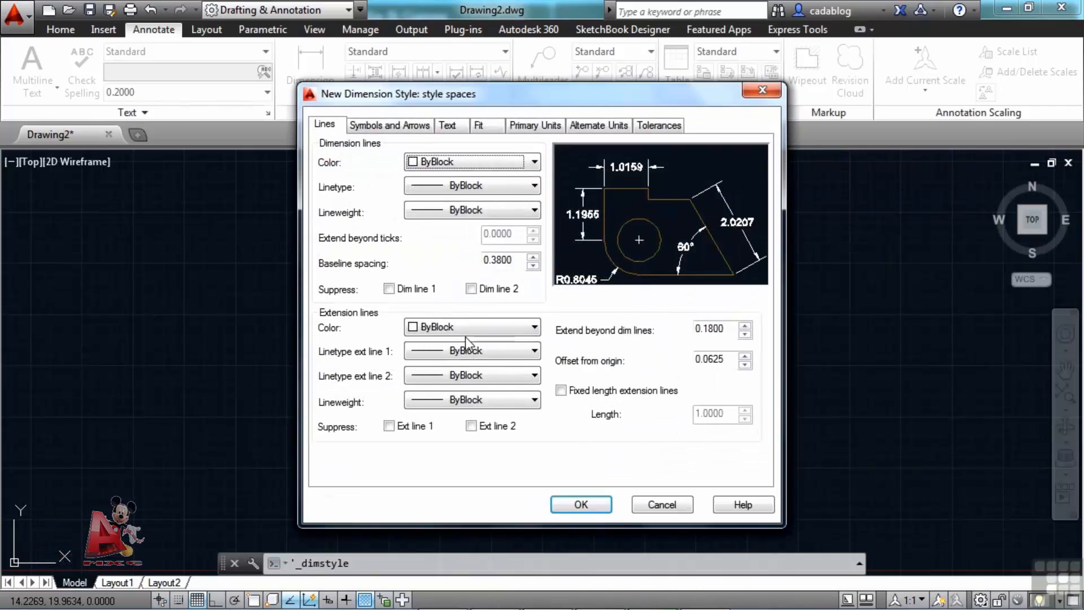
left_click(579, 504)
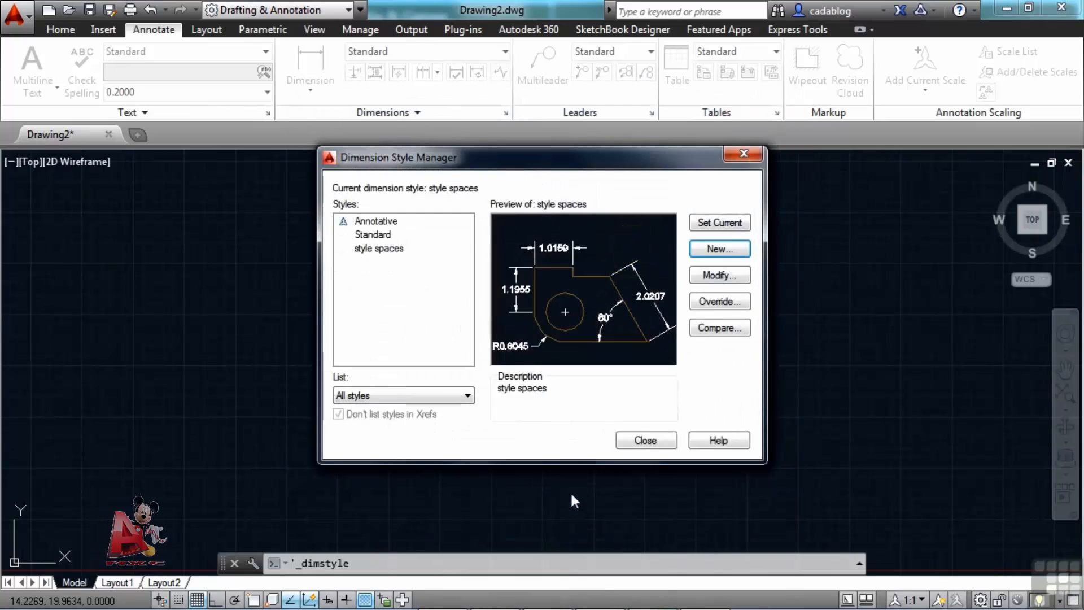
left_click(634, 439)
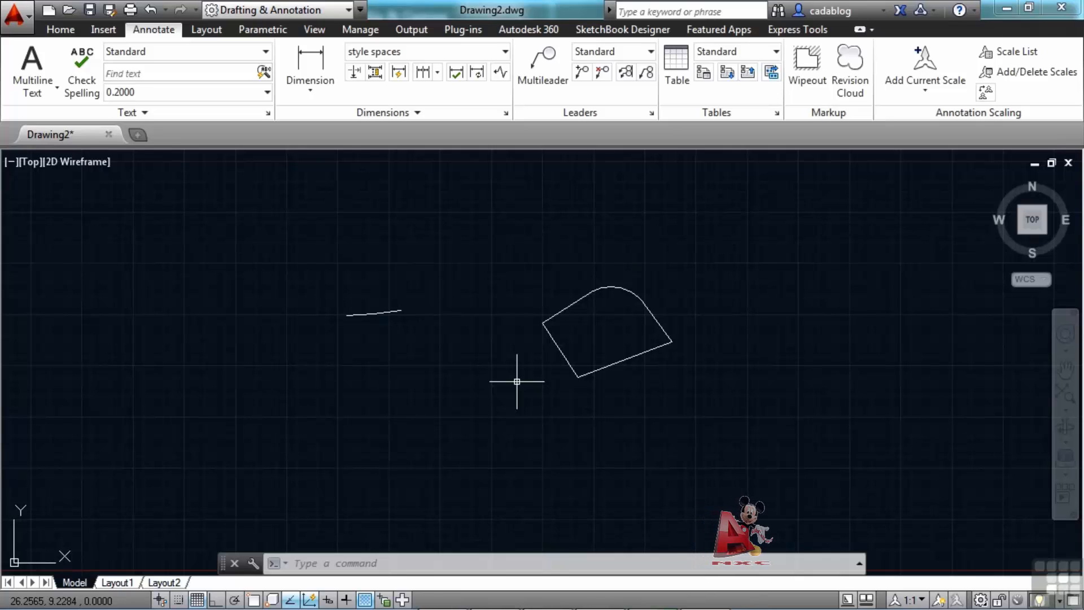
Step: Place left-justified single-line text reading "text" between the arc and the polyline, about 3.35 high and rotated about 359°
type("dtex")
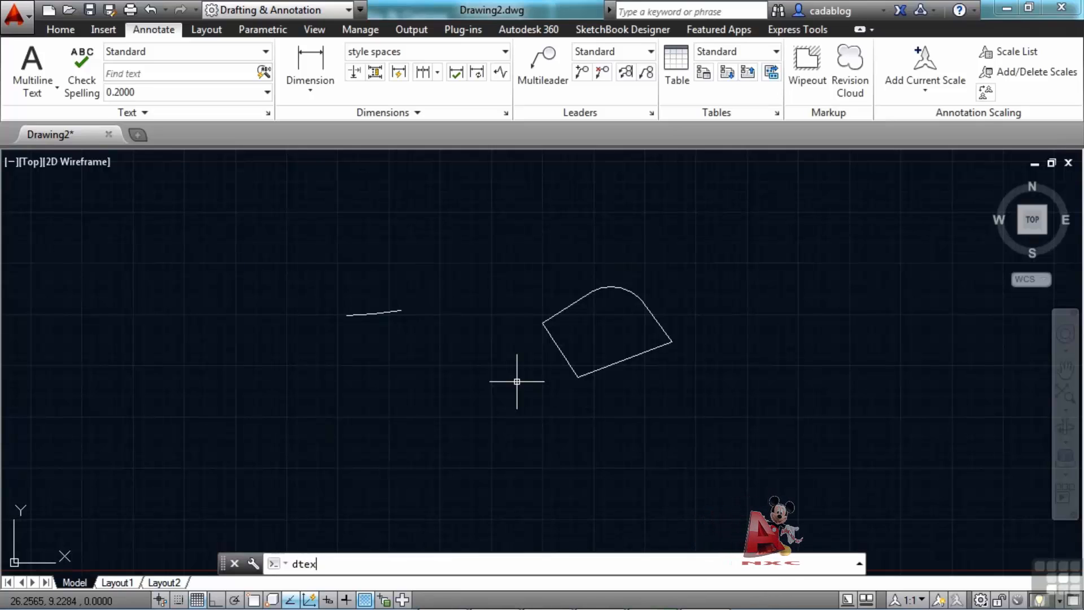
type("t")
key("Return")
type("j")
key("Return")
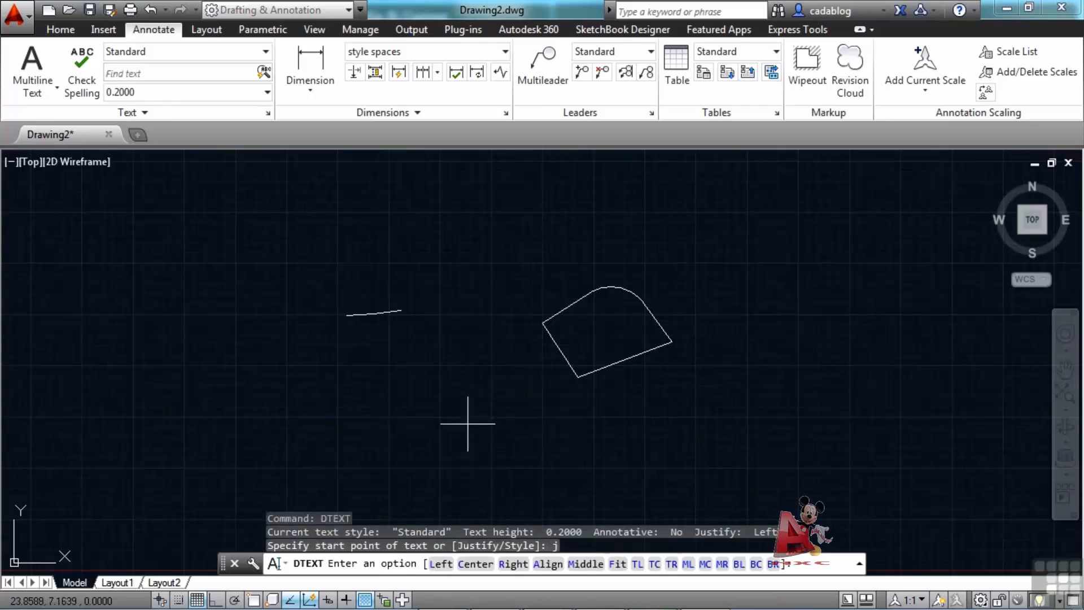
left_click(446, 564)
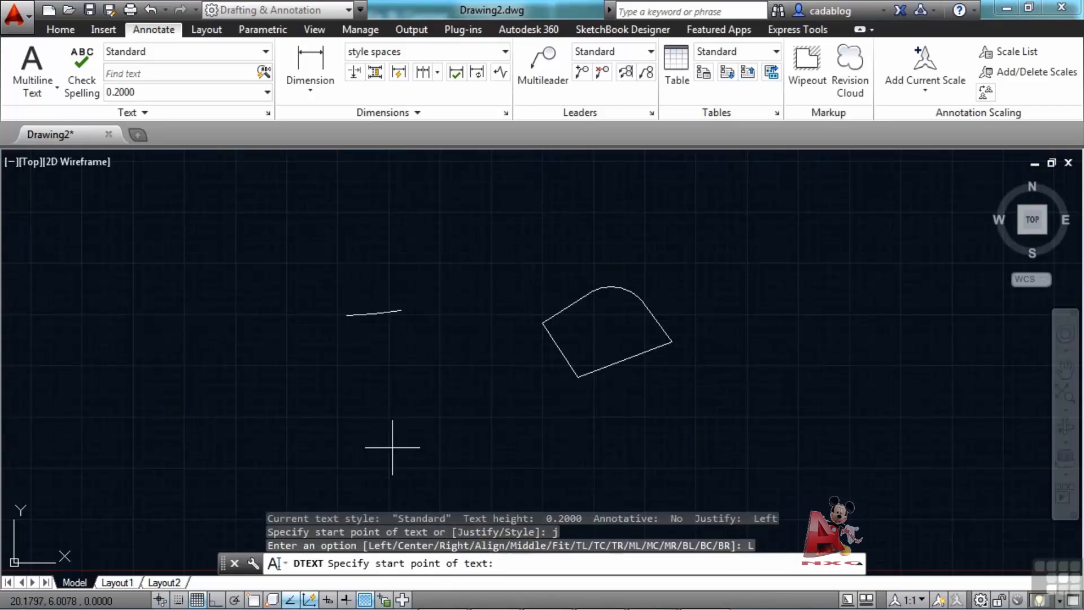
left_click(387, 399)
key("Return")
key("Return")
type("text")
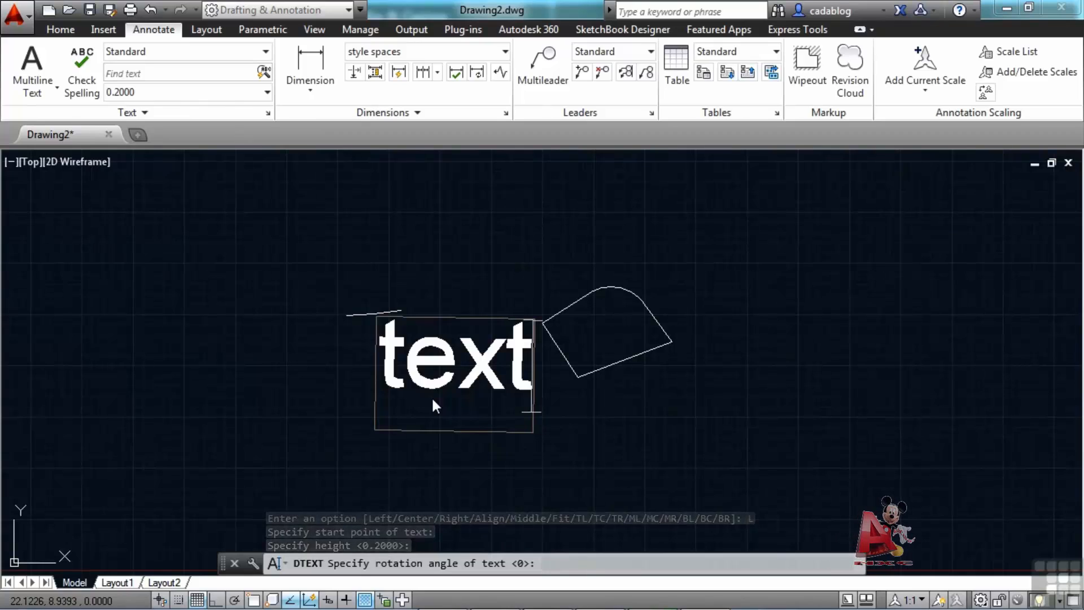
Step: Add a second single-line text reading "sdfg" below and to the right of the polyline, and finish the text command
left_click(661, 468)
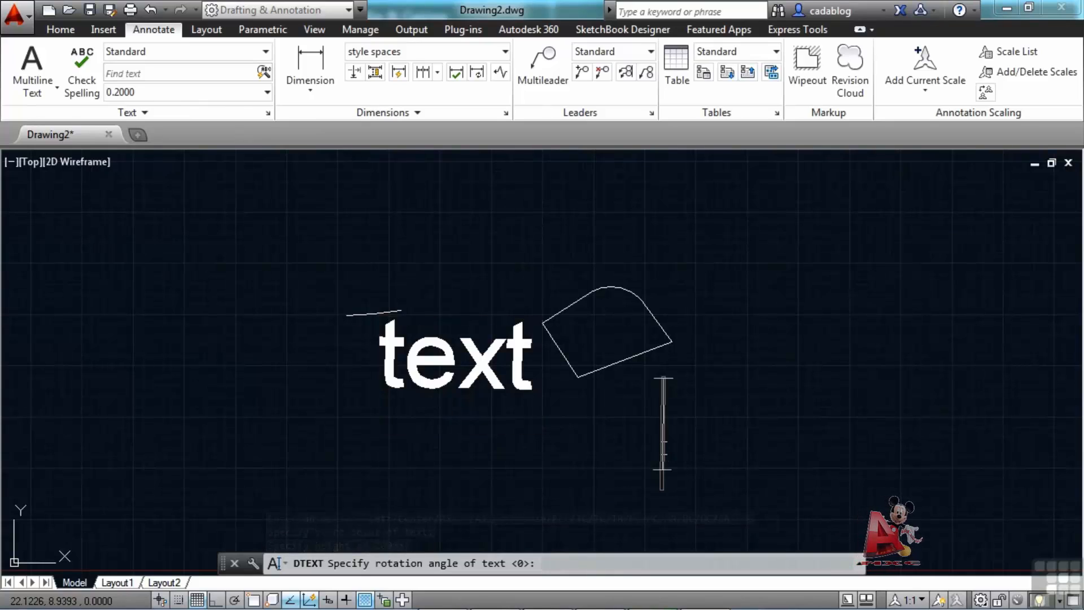
type("sdfg")
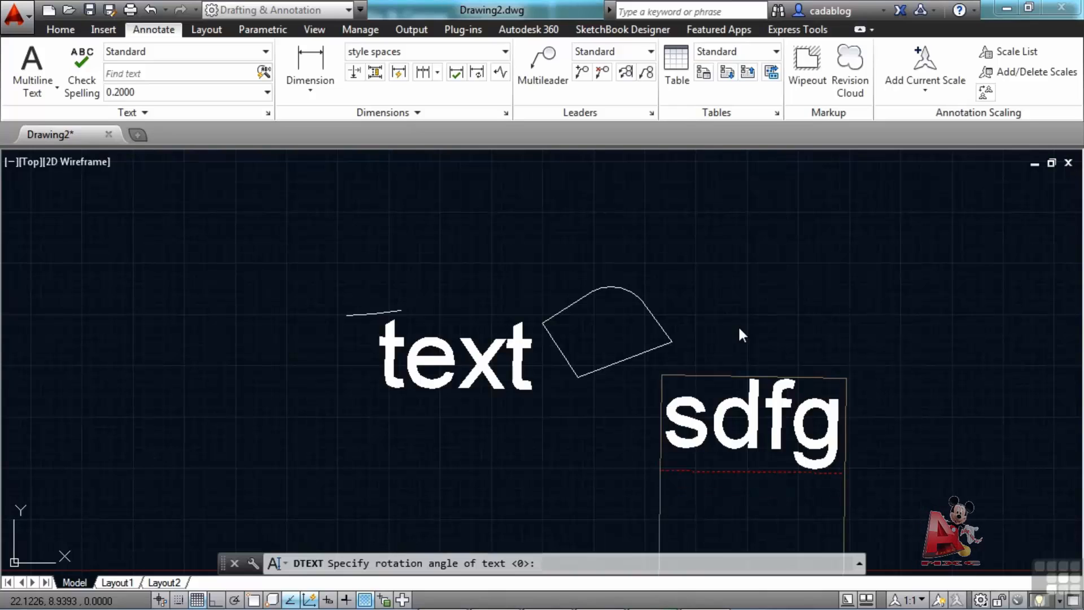
key("Return")
key("Return")
Step: Place left-justified single-line text reading "dfsgsd" to the left of the arc, about 2.51 high and slanting steeply upward
type("d")
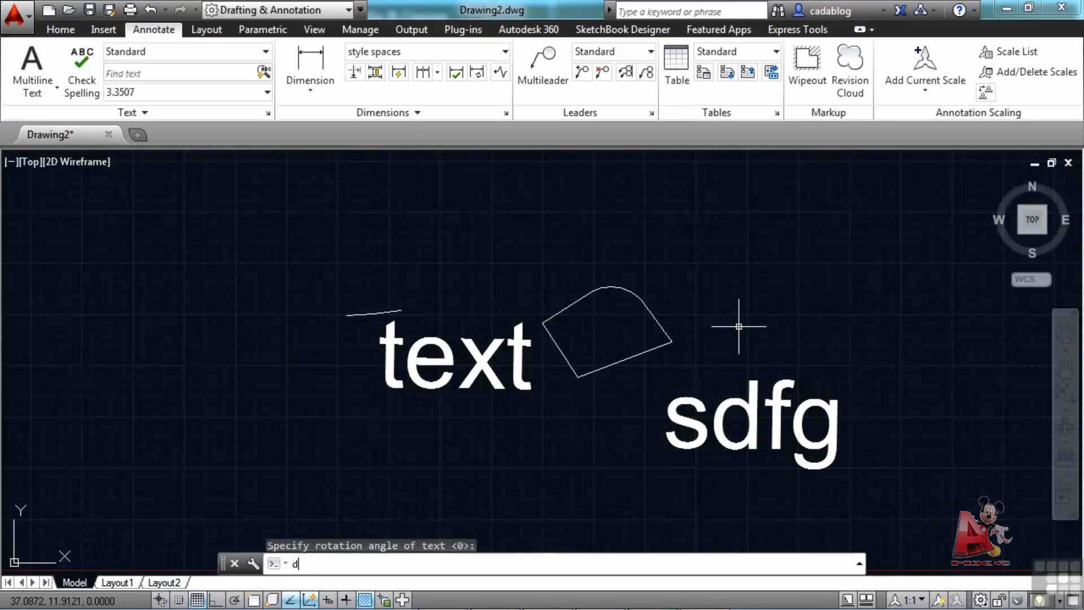
type("tet")
key("Return")
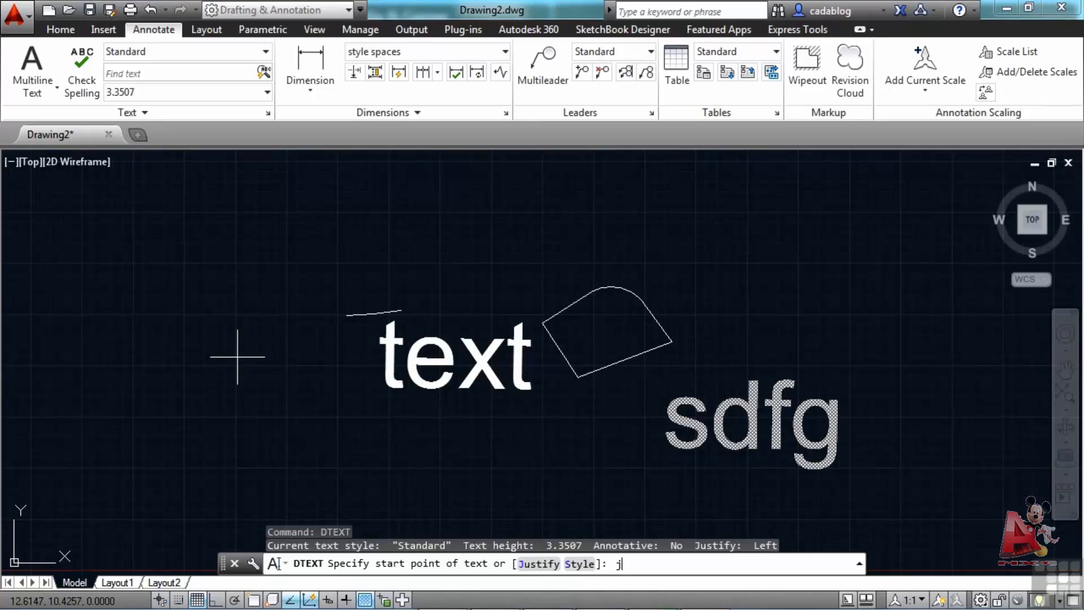
type("j")
key("Return")
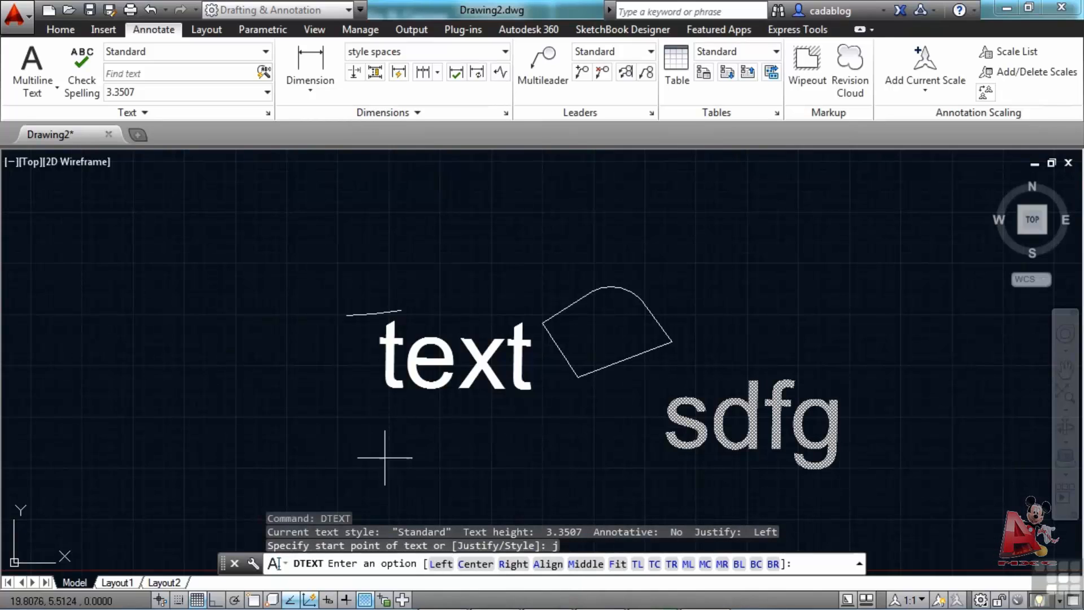
left_click(440, 563)
left_click(181, 306)
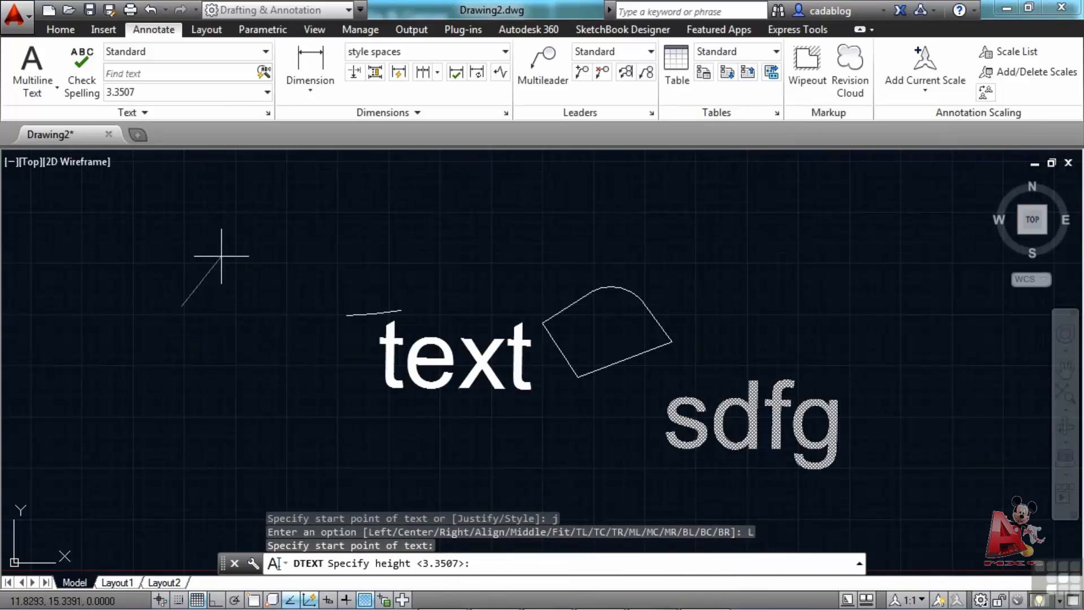
key("Return")
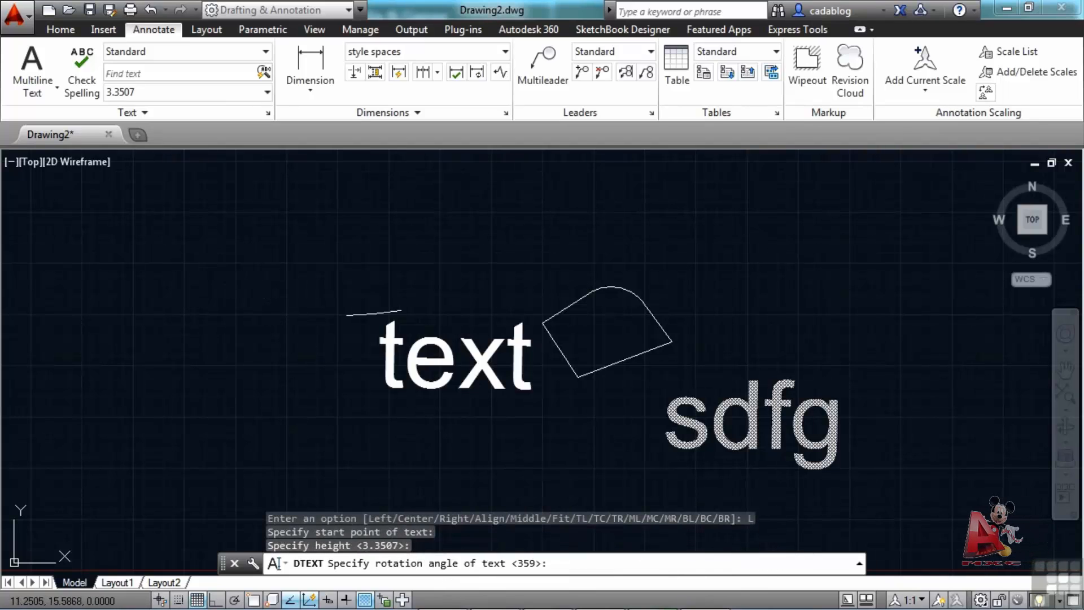
key("Return")
type("dfsgsd")
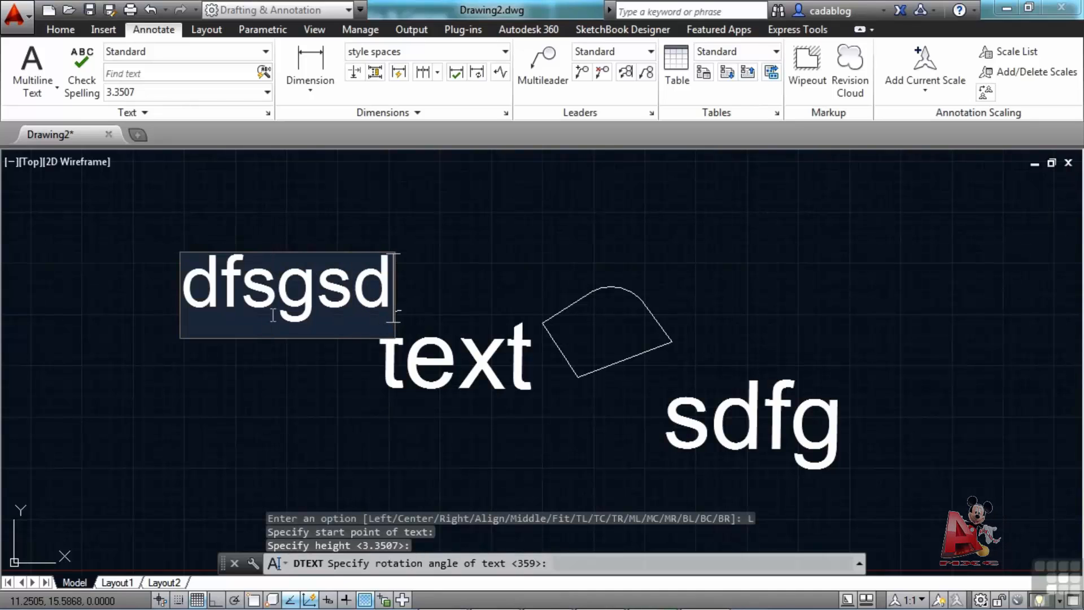
left_click(437, 299)
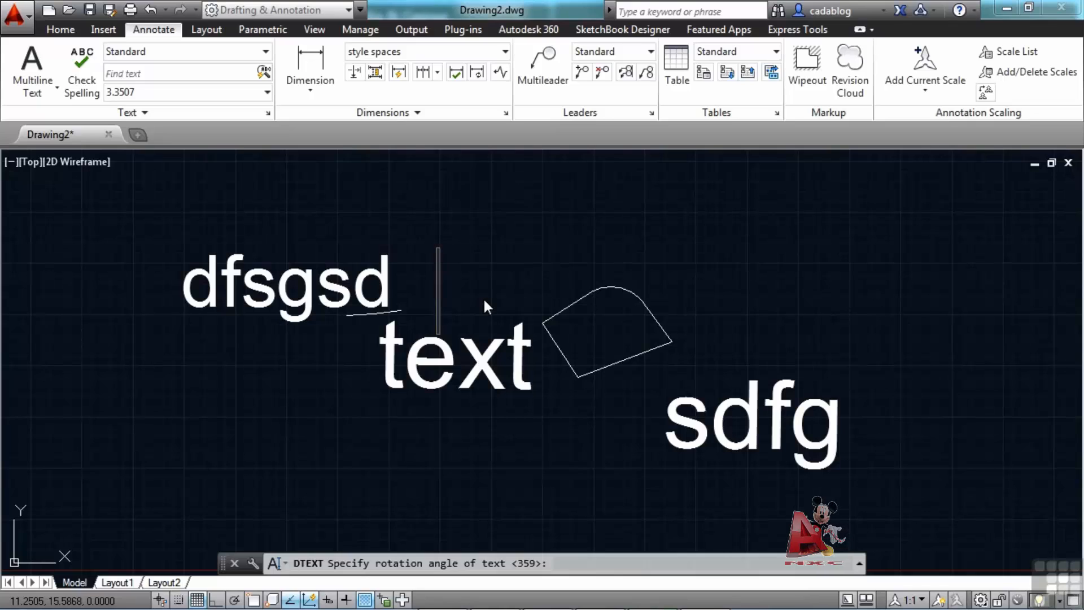
key("Return")
key("Return")
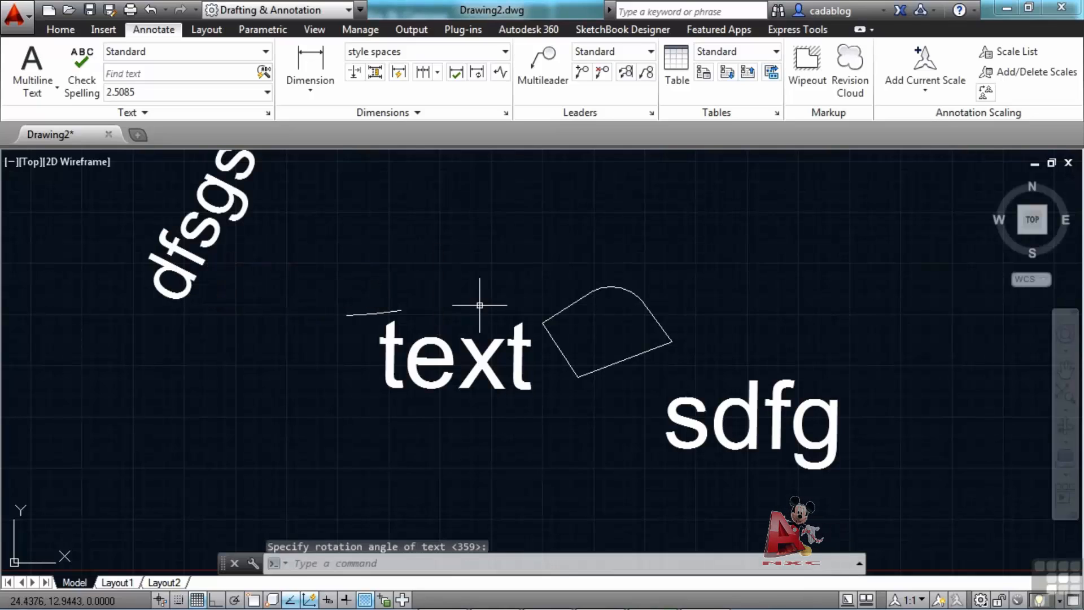
Step: Add a horizontal linear dimension about 18.18 long in the empty area above the text and the polyline
left_click(310, 65)
scroll(336, 386, "down", 2)
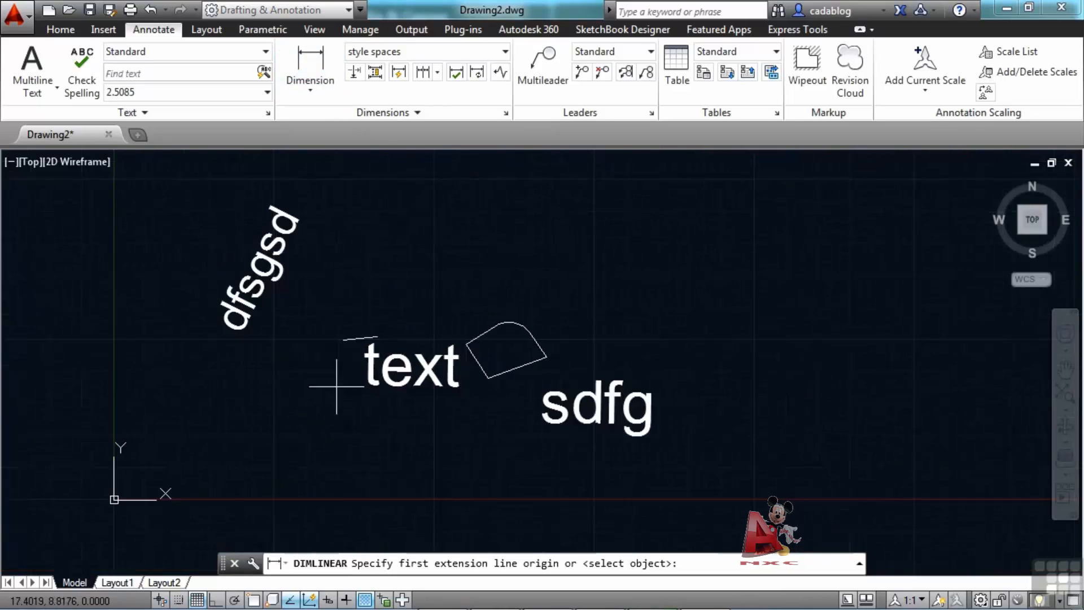
left_click(367, 281)
left_click(601, 289)
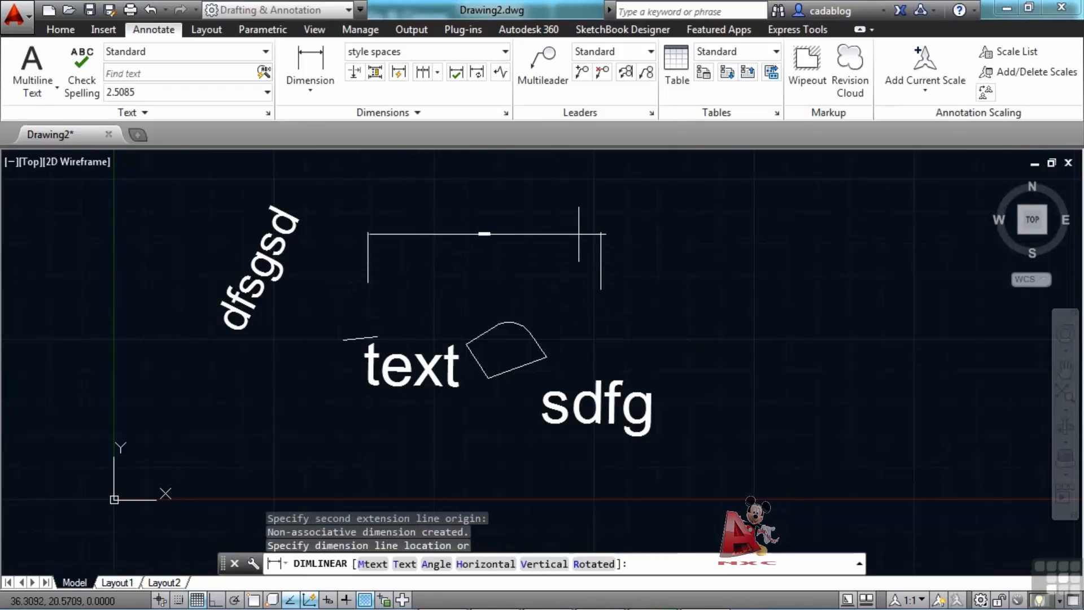
left_click(578, 223)
Step: Continue the 18.18 dimension to the right with a second dimension about 6.42 long, and finish the command
scroll(602, 215, "up", 3)
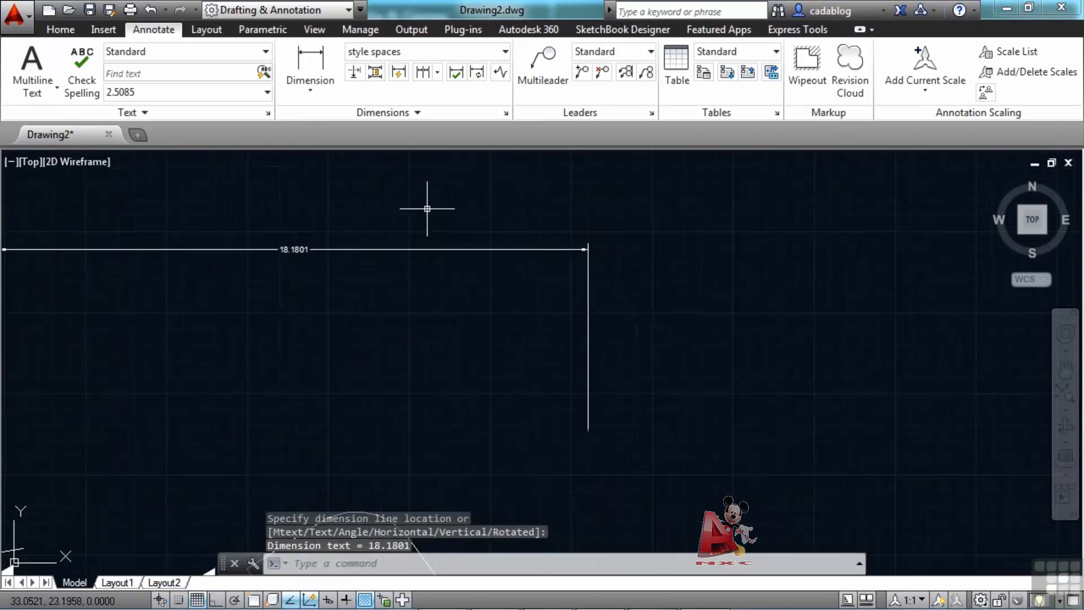
left_click(419, 76)
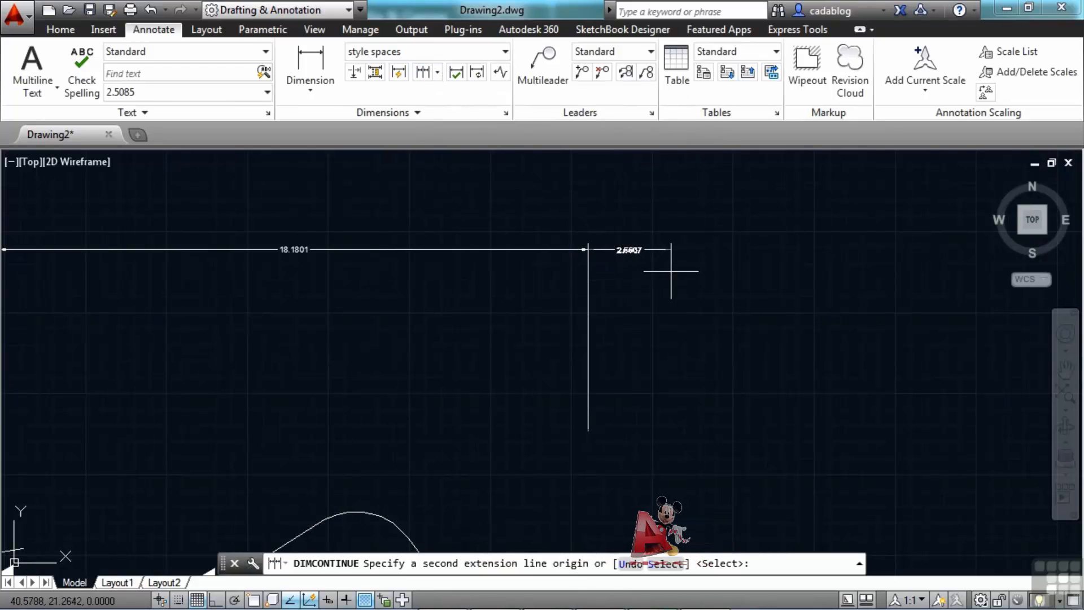
left_click(796, 348)
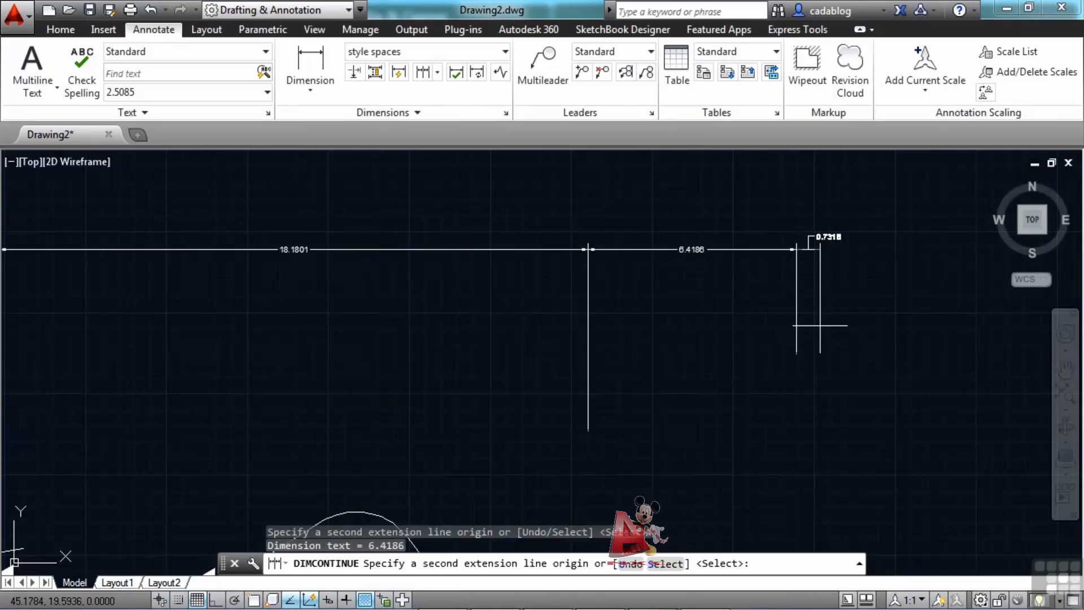
key("Return")
key("Return")
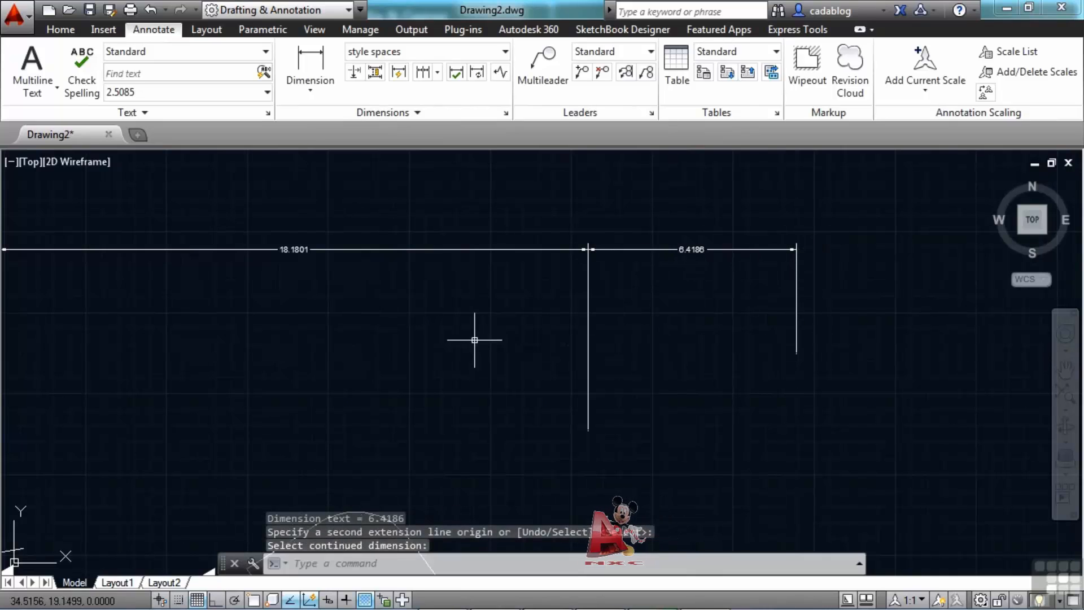
Step: Make the Annotative dimension style current and add a horizontal linear dimension about 6.39 long above the existing chain at annotation scale 1:1
scroll(438, 224, "down", 3)
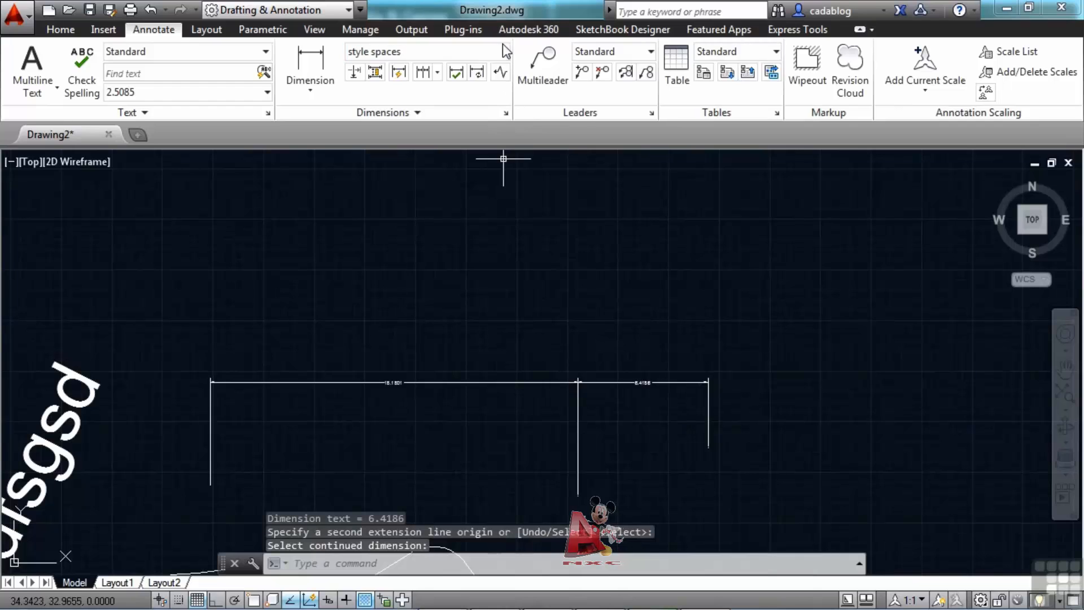
left_click(429, 52)
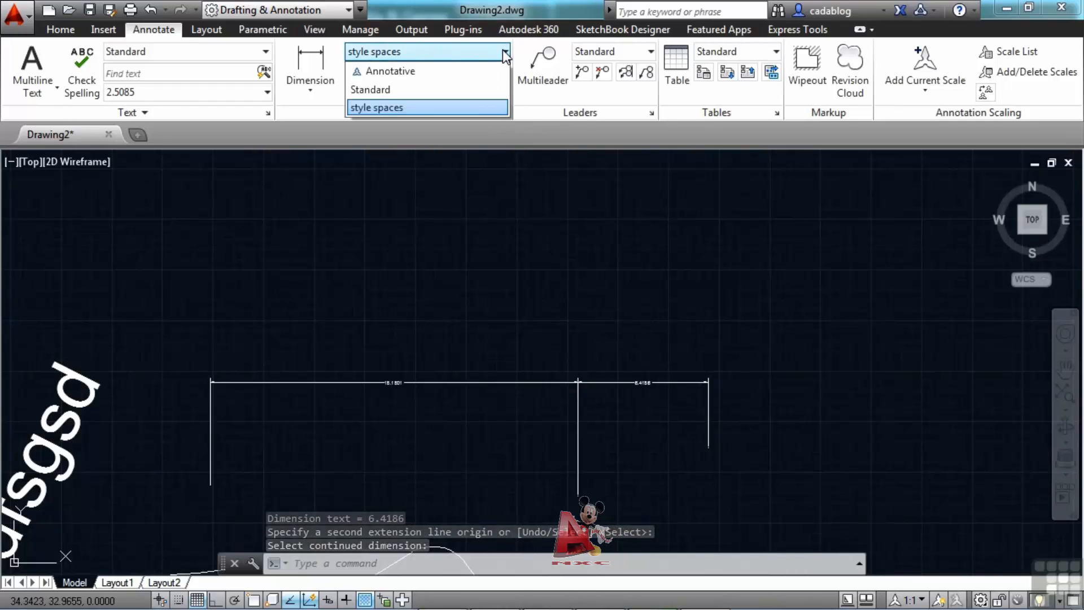
left_click(395, 70)
left_click(314, 58)
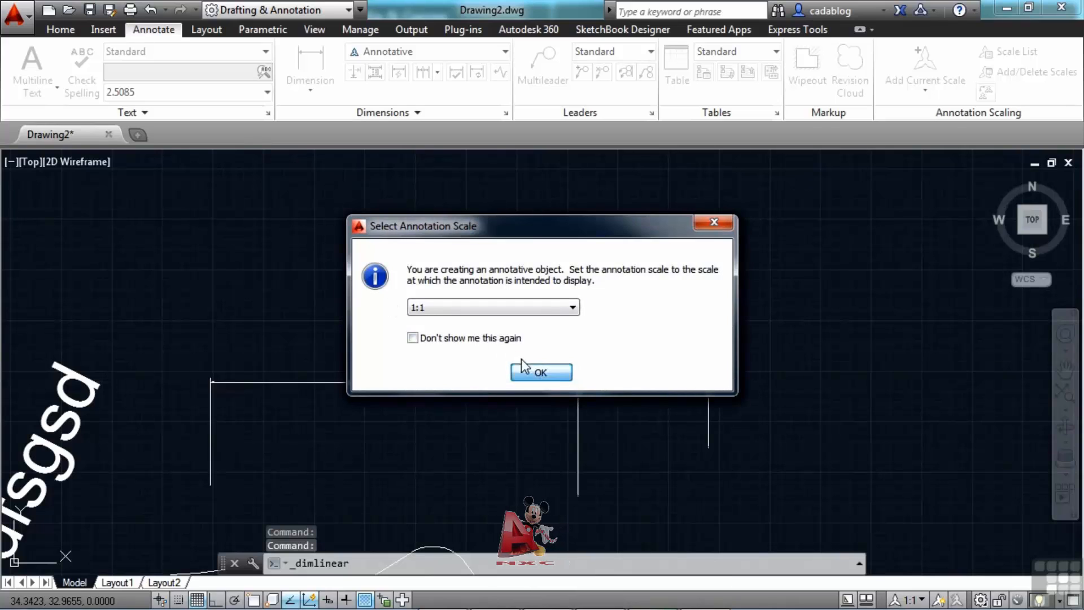
left_click(538, 371)
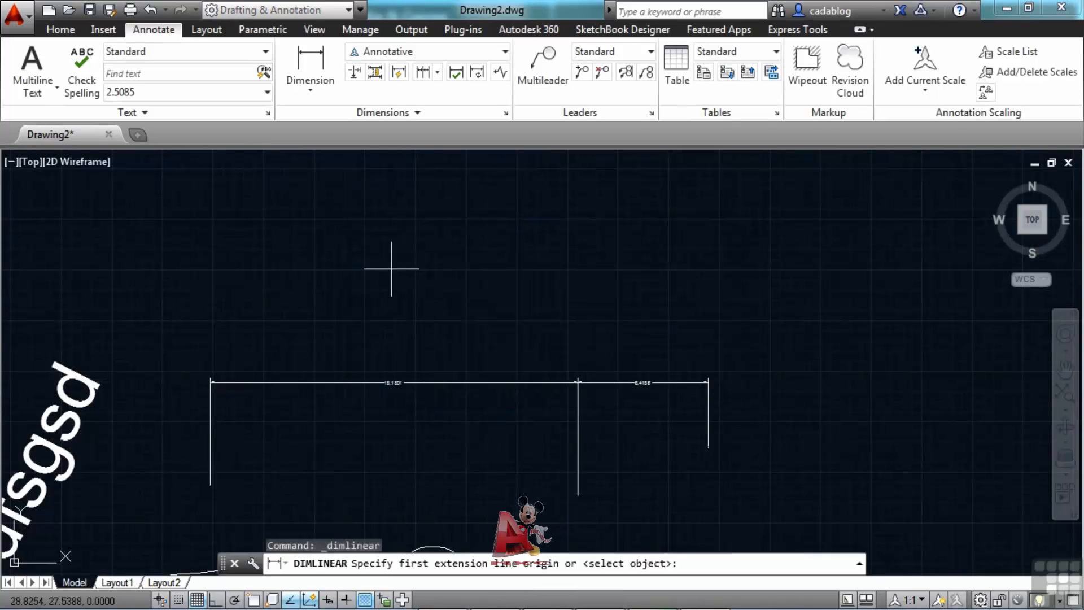
left_click(490, 305)
left_click(465, 254)
scroll(436, 254, "up", 2)
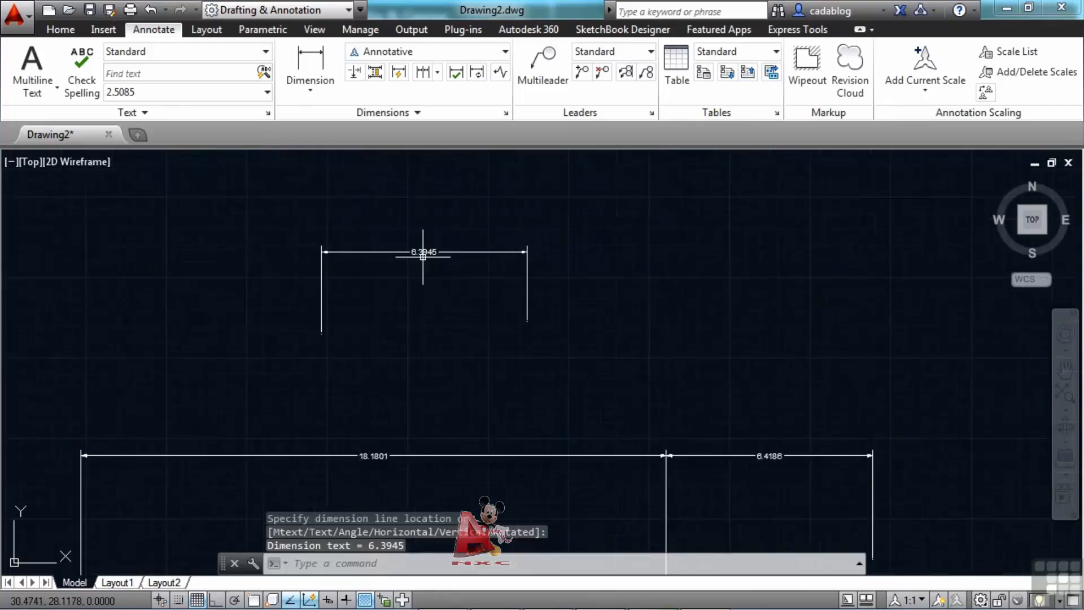
Step: Make the Standard dimension style current and continue the selected upper annotative dimension to the right with one about 3.55 long
left_click(450, 56)
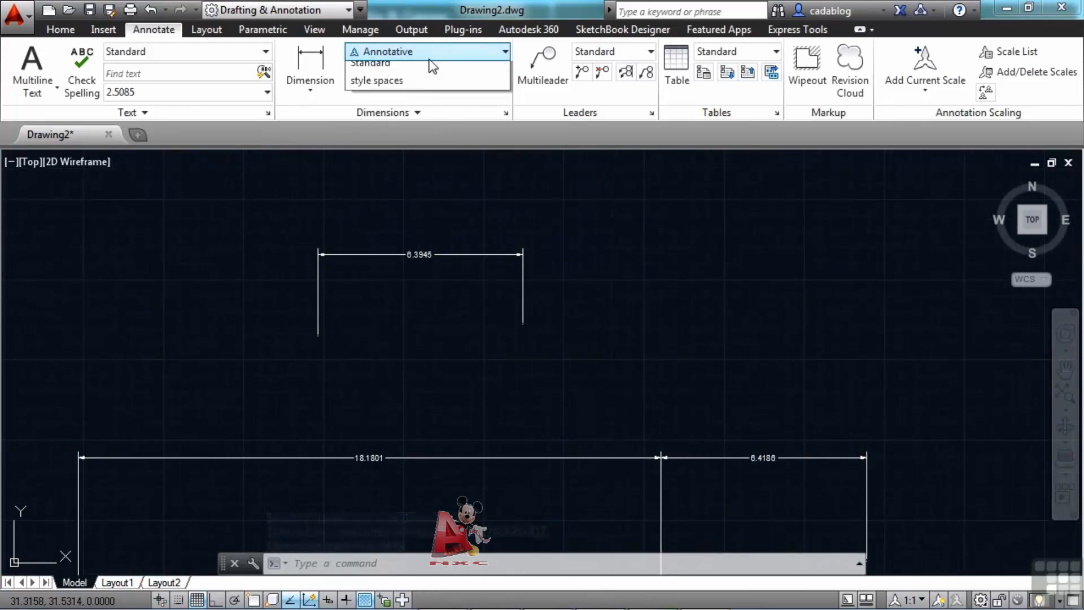
left_click(369, 89)
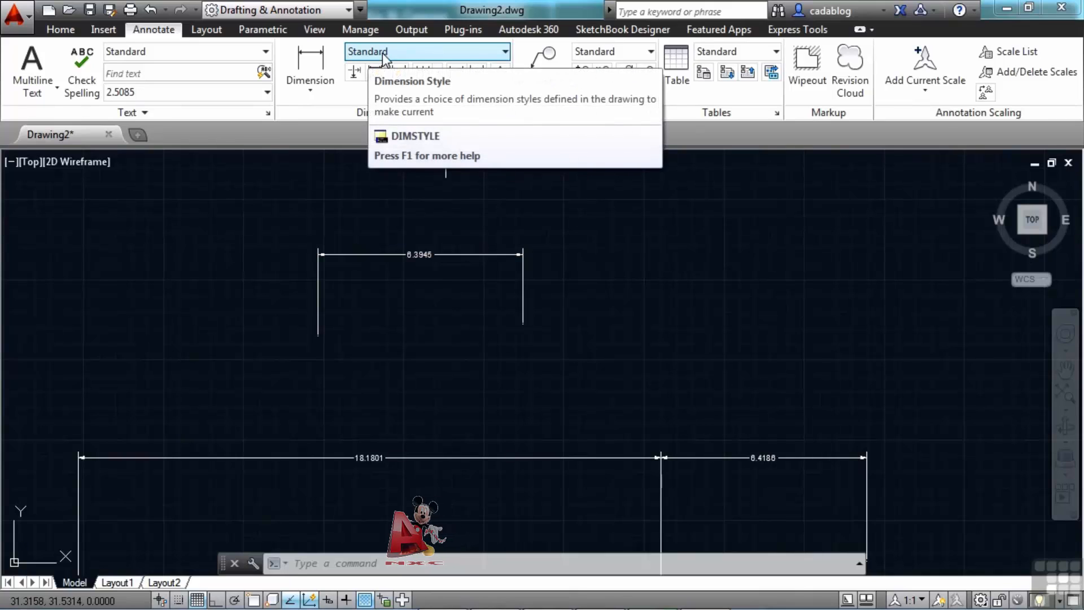
left_click(419, 76)
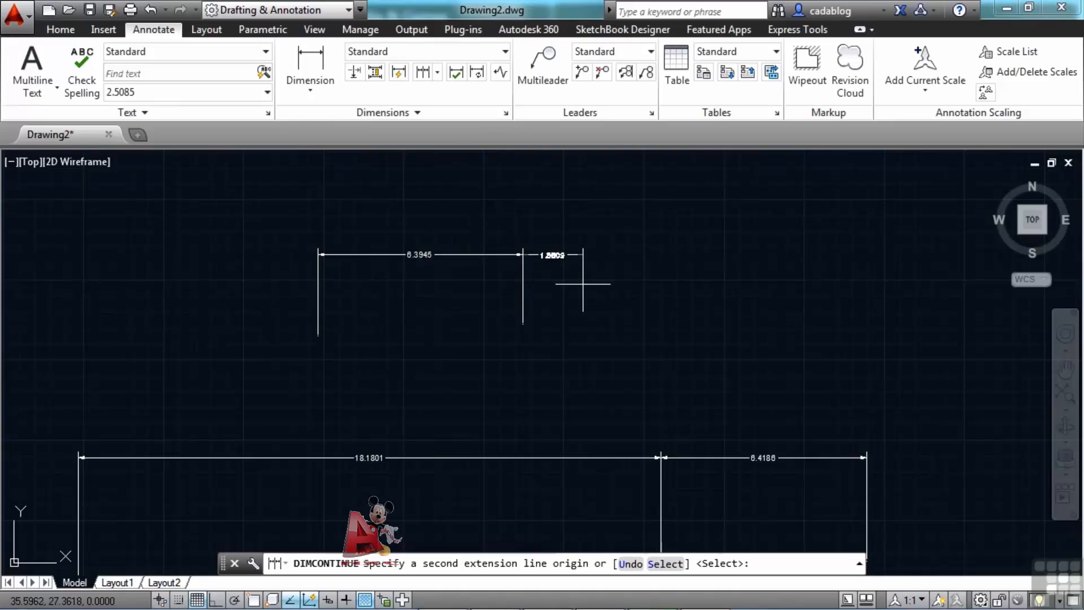
type("s")
key("Return")
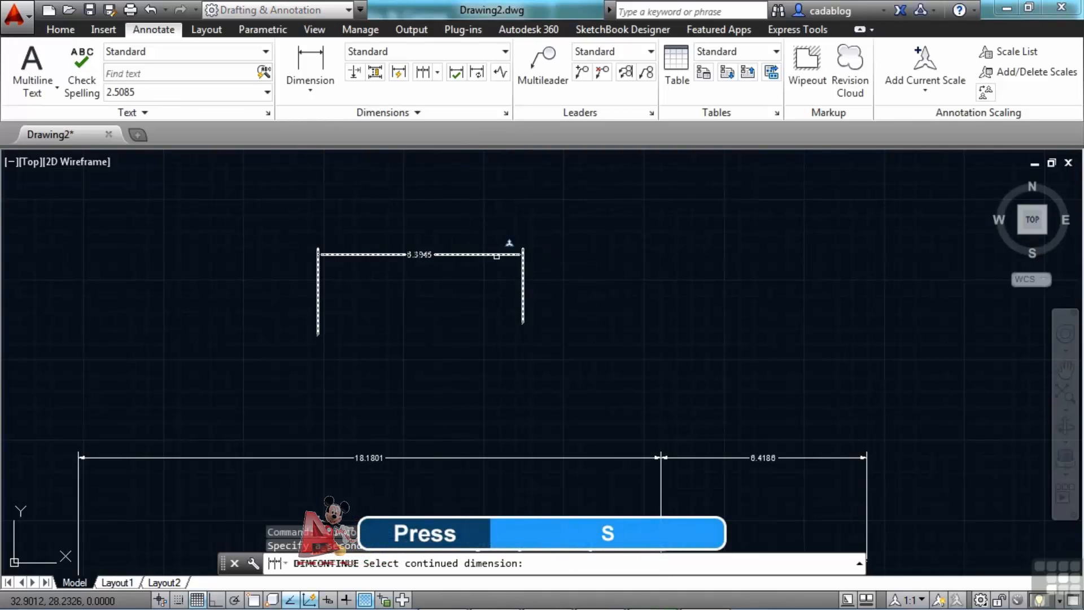
left_click(496, 255)
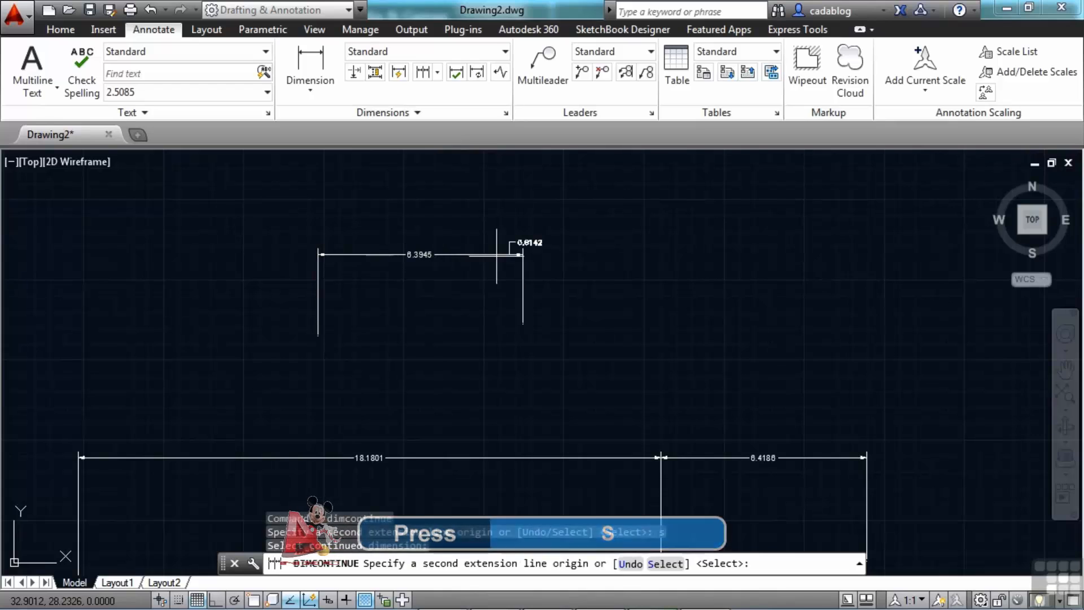
left_click(636, 283)
key("Return")
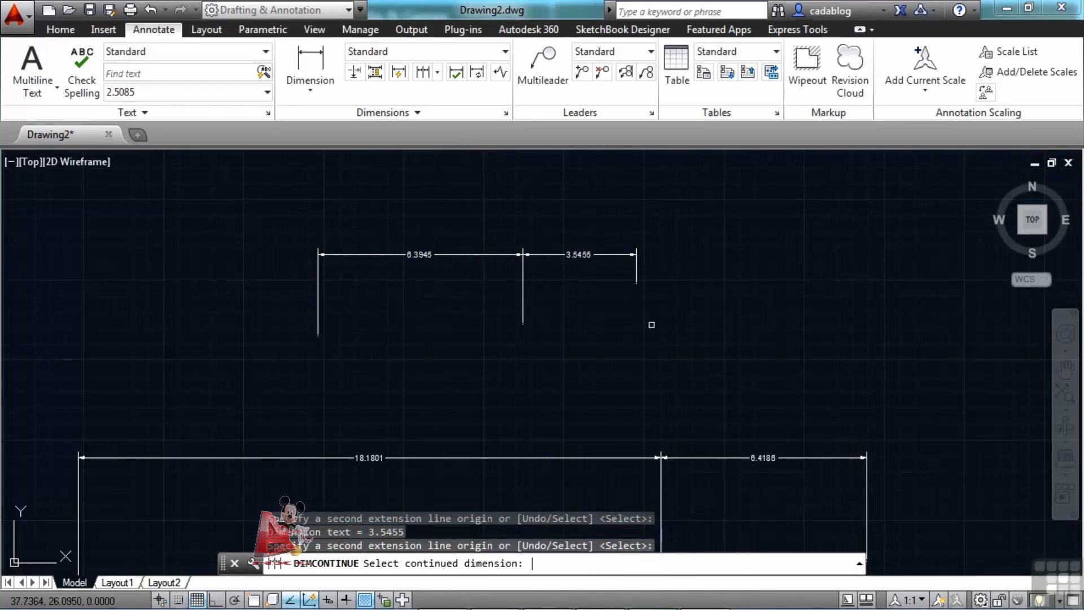
key("Return")
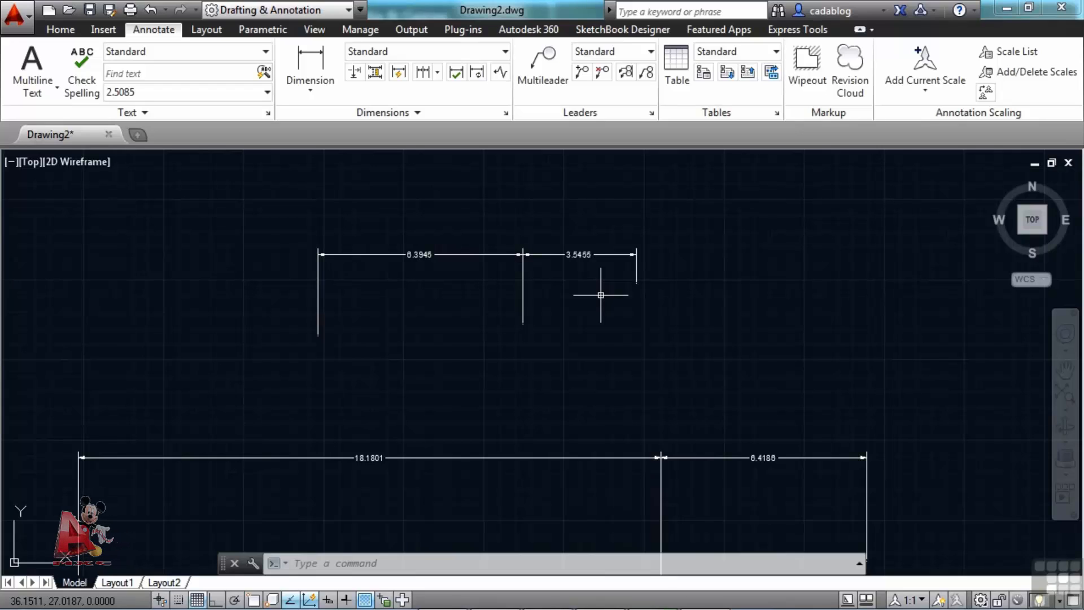
key("Escape")
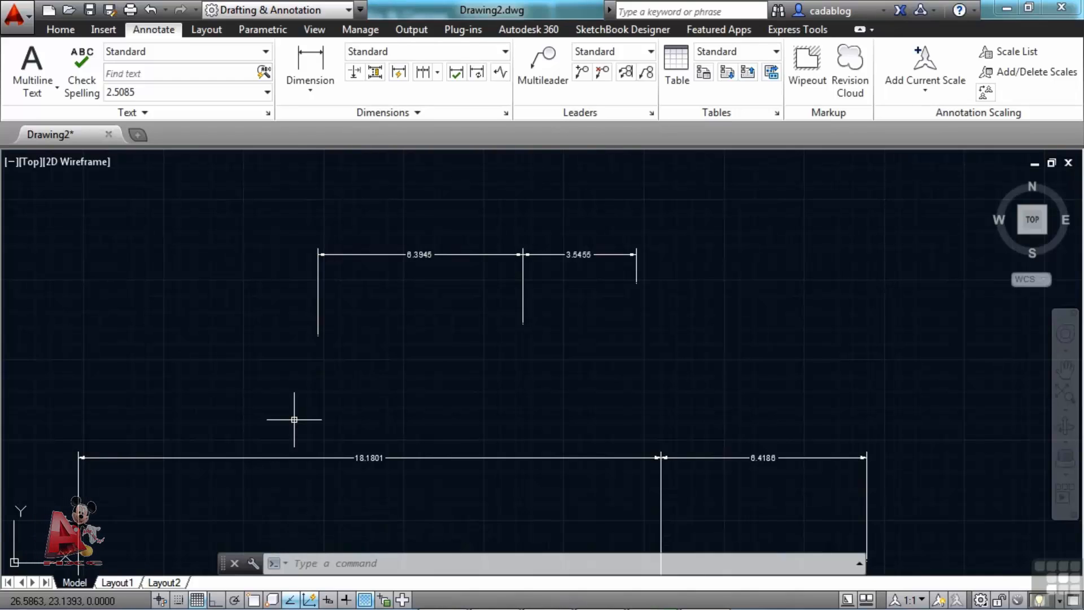
type("line")
key("Return")
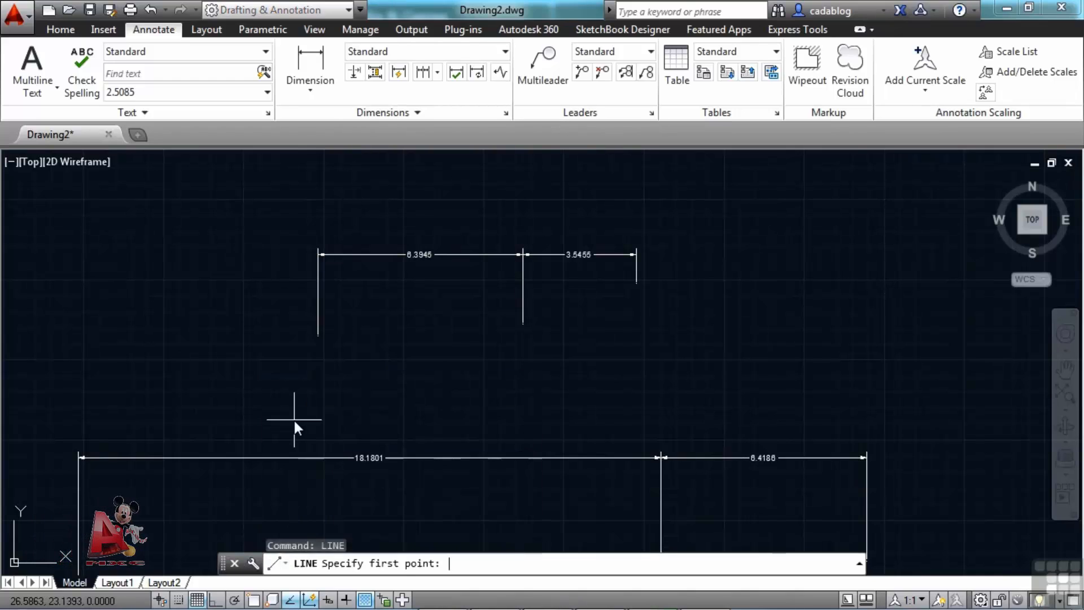
left_click(482, 374)
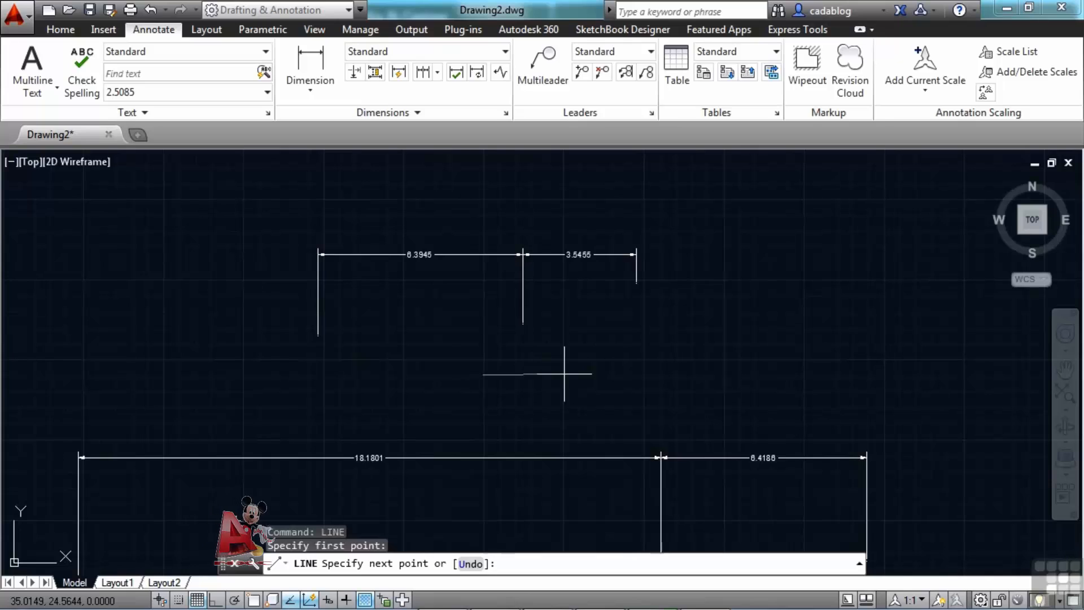
key("Escape")
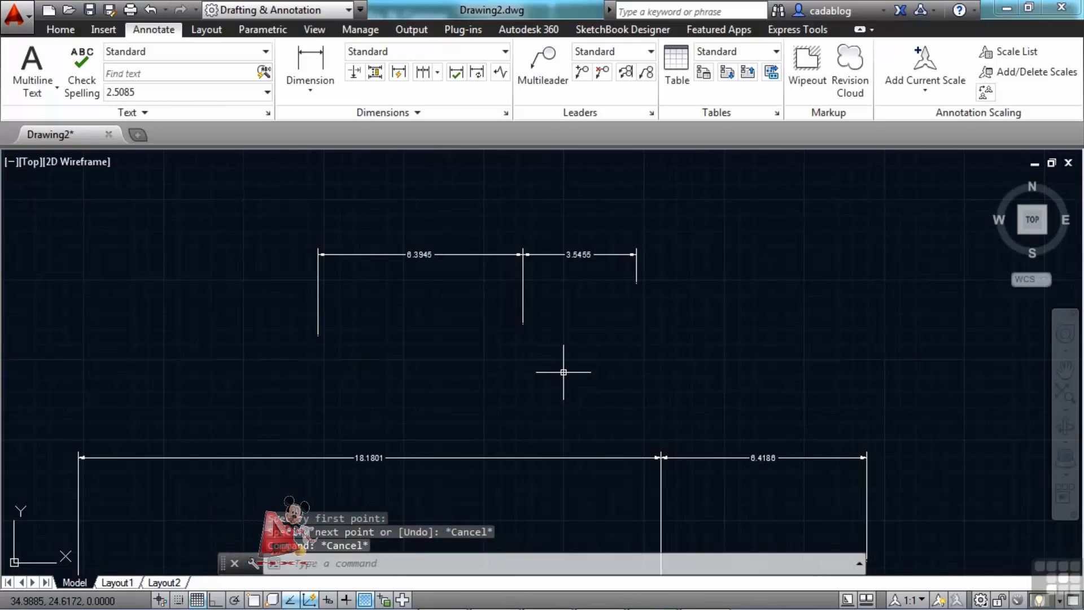
Step: Start a line to the right between the two dimension chains and undo its first point within the Line command
key("space")
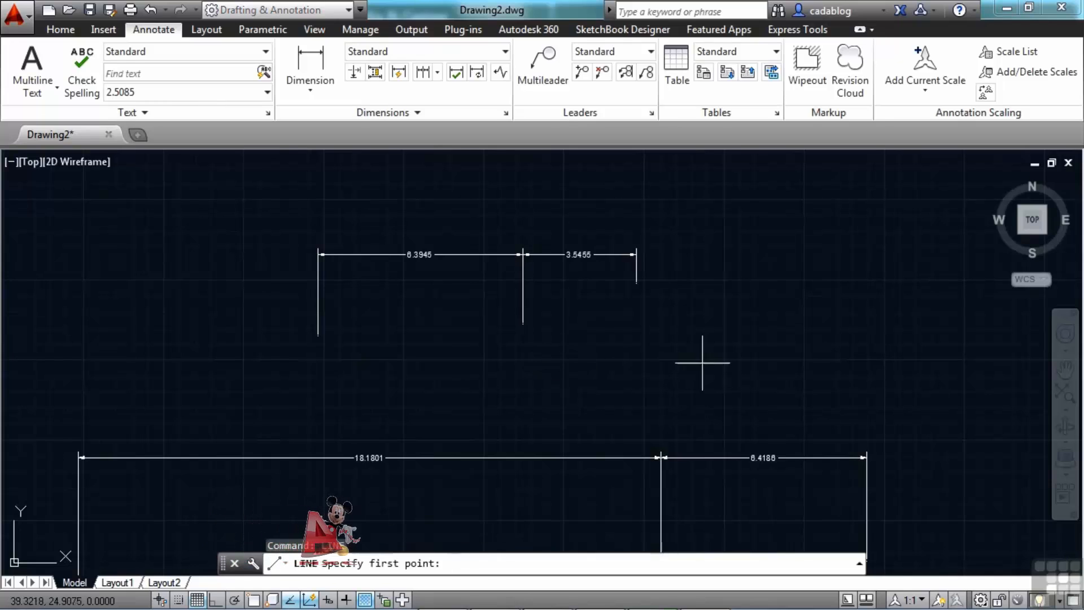
left_click(689, 364)
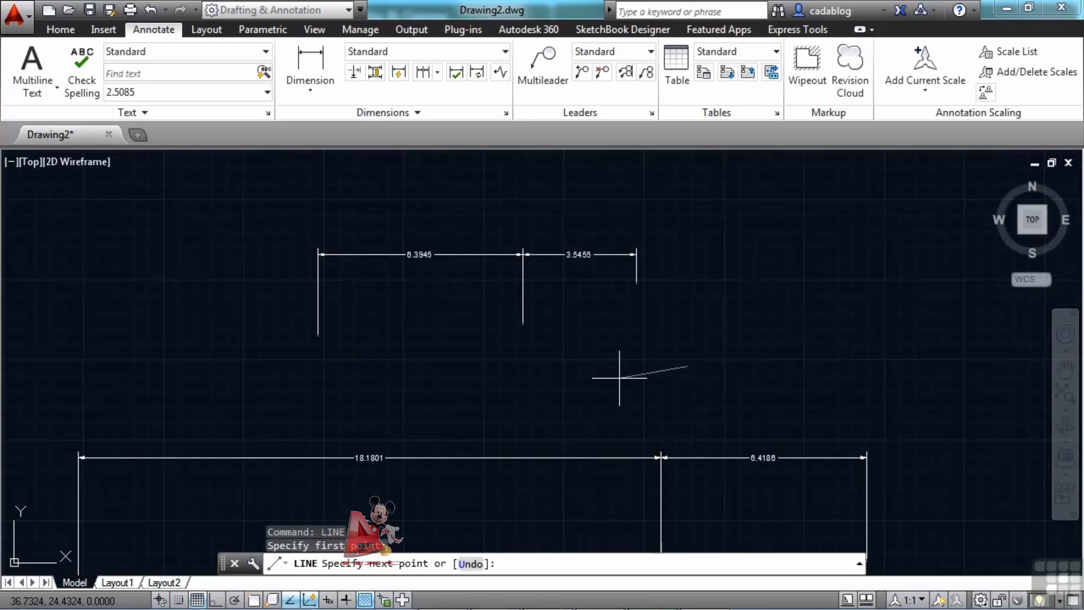
left_click(467, 564)
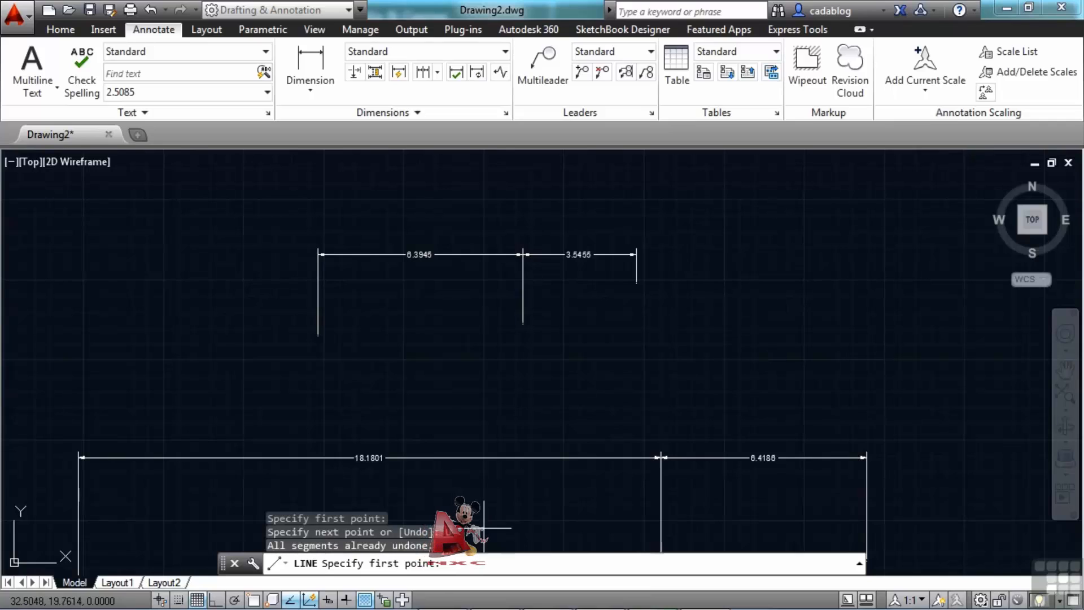
Step: Draw a slightly sloping line segment between the two dimension chains, undo it within the Line command, and exit the command
left_click(462, 376)
left_click(290, 390)
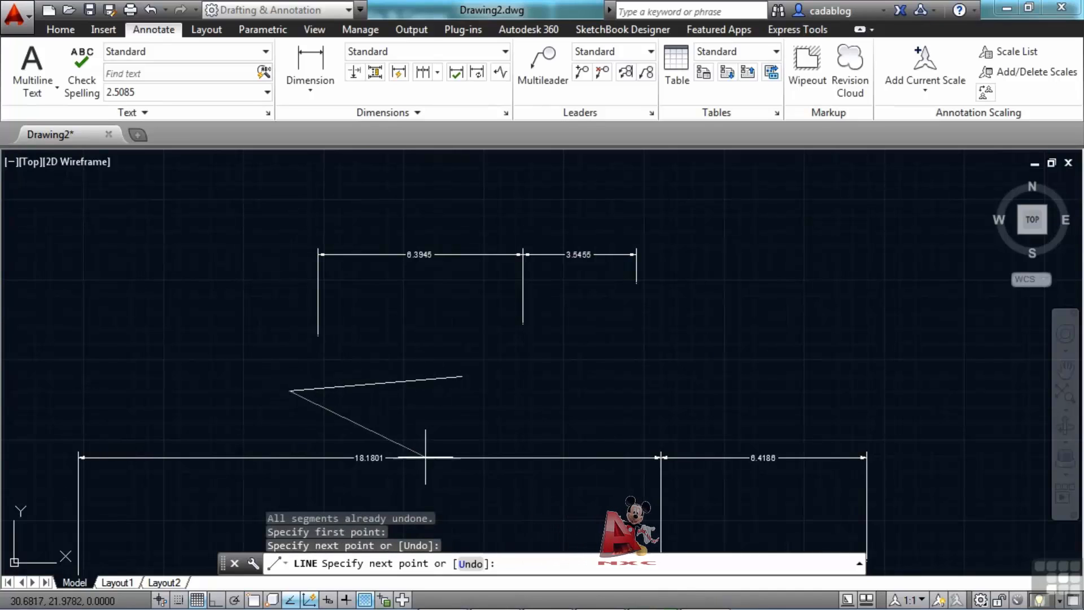
type("u")
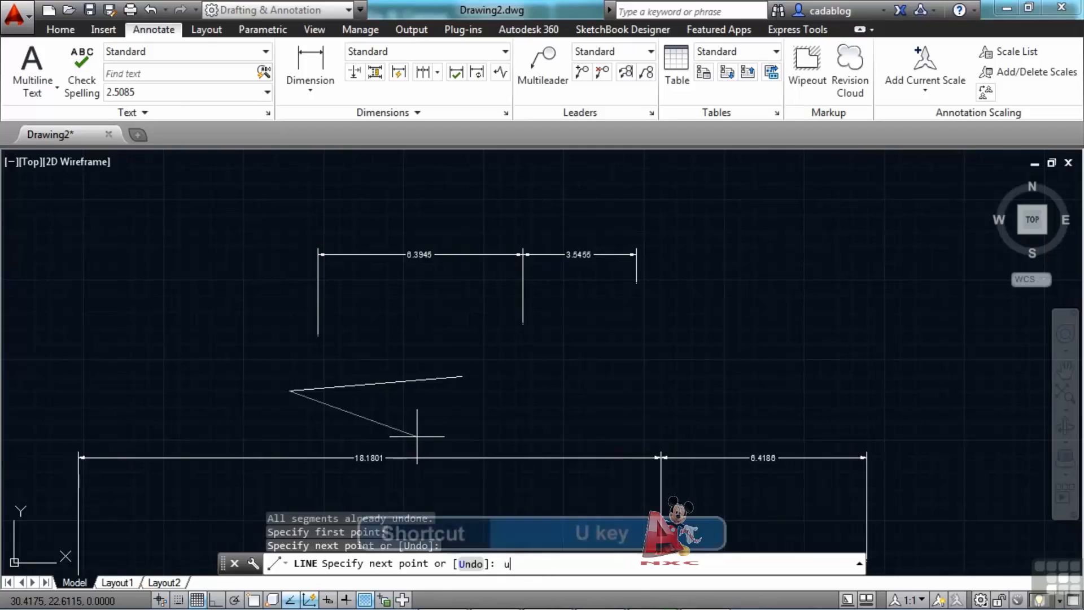
key("Return")
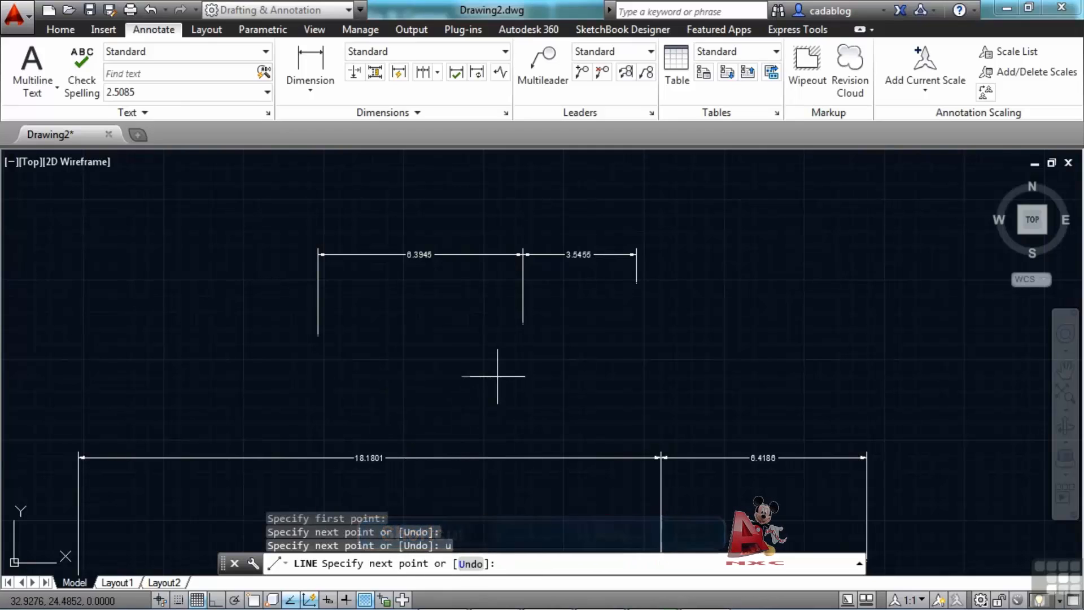
key("Escape")
key("Escape")
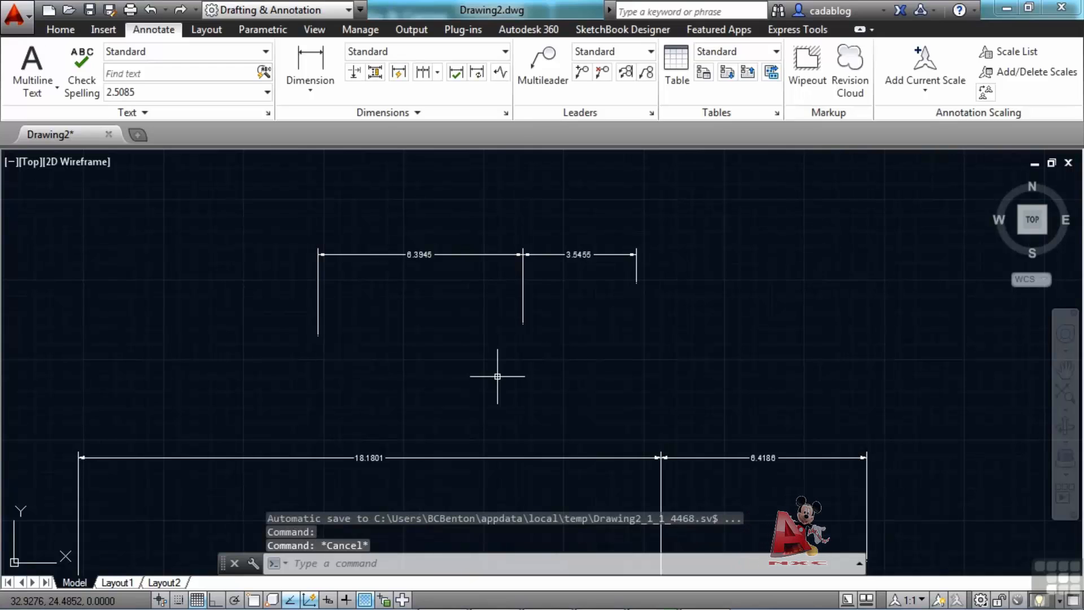